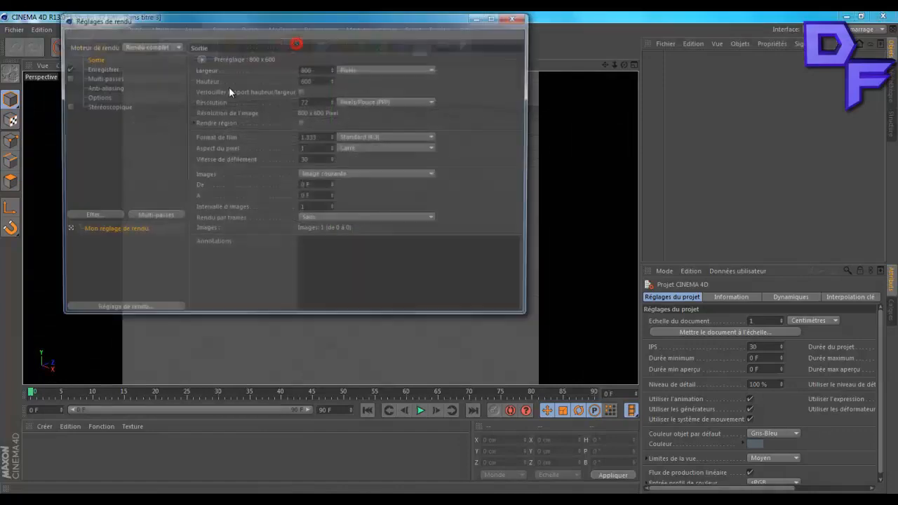
Choose the HDV/HDTV 720 29.97 film/video preset for the render output and minimise the render settings window
left_click(200, 58)
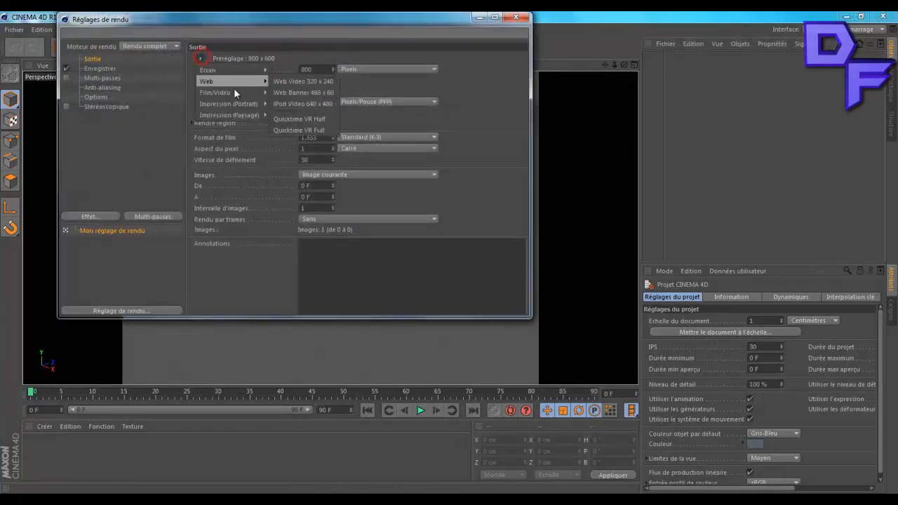
mouse_move(231, 92)
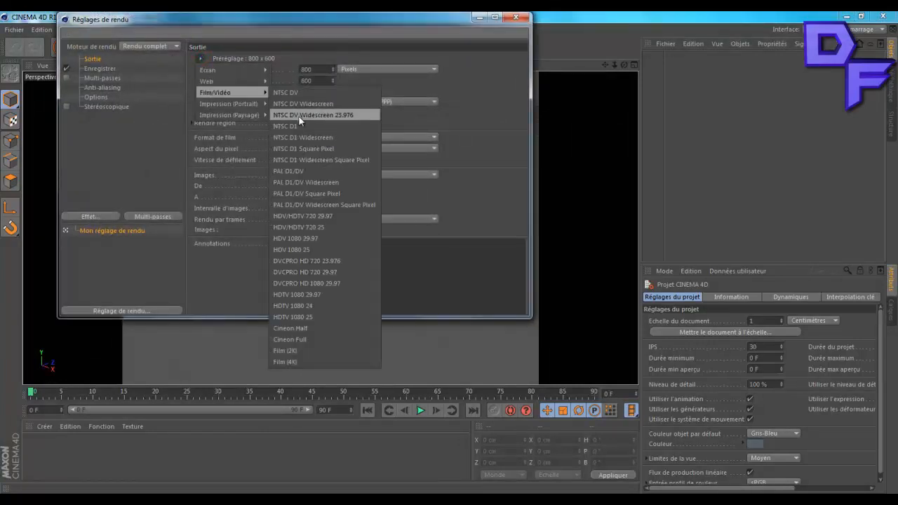
left_click(309, 216)
left_click(477, 17)
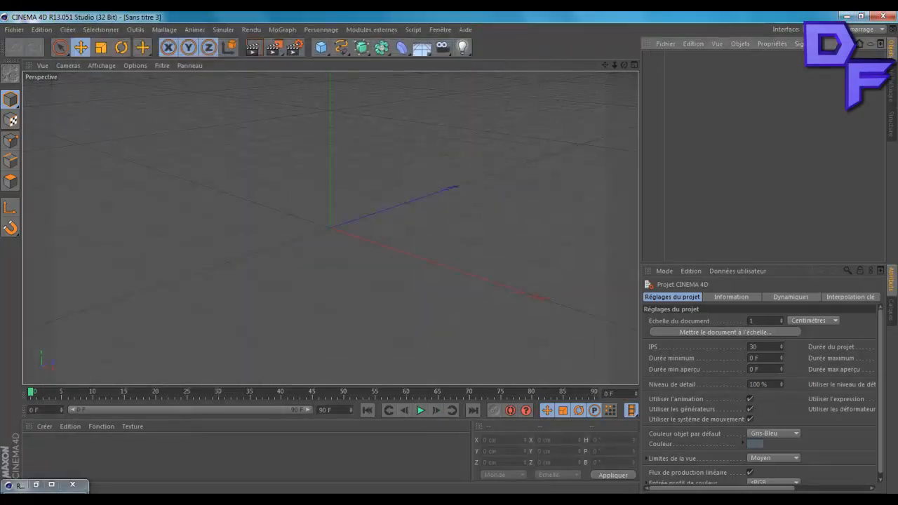
Switch to the media player, play the preview of the text animation, and close the player
left_click(77, 500)
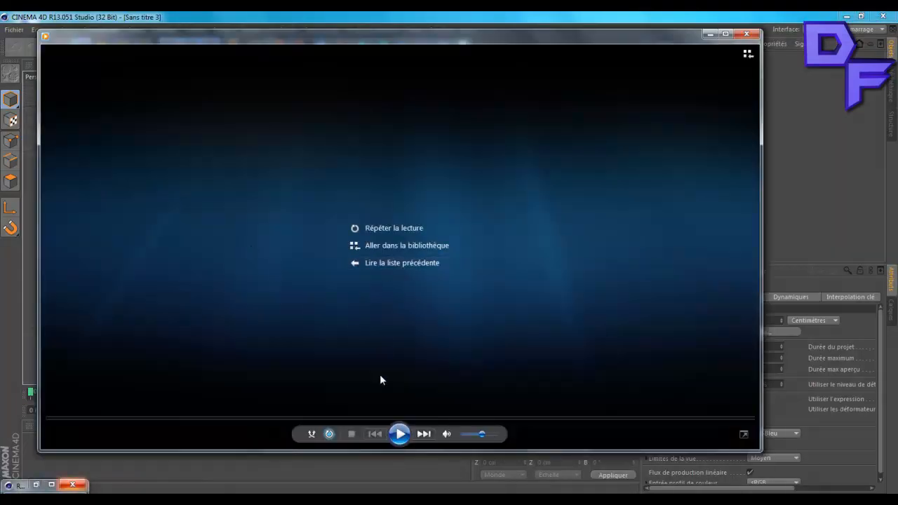
left_click(399, 433)
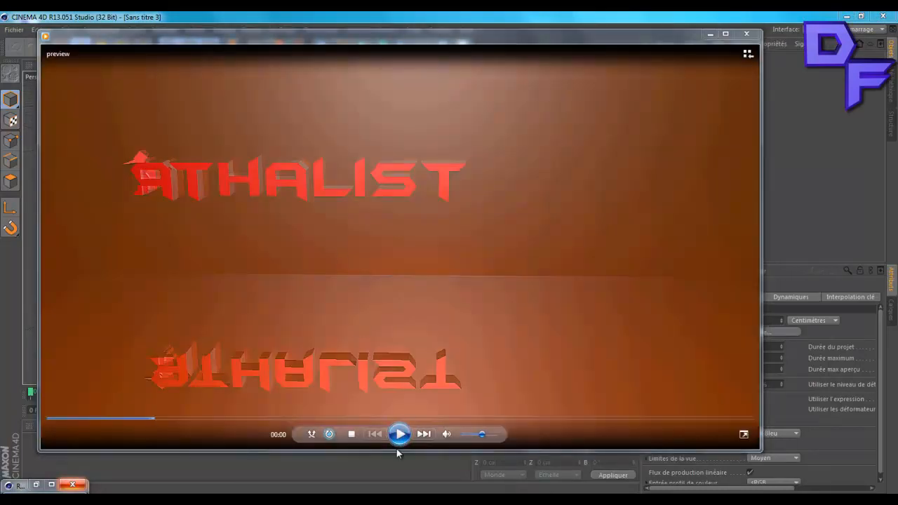
left_click(399, 433)
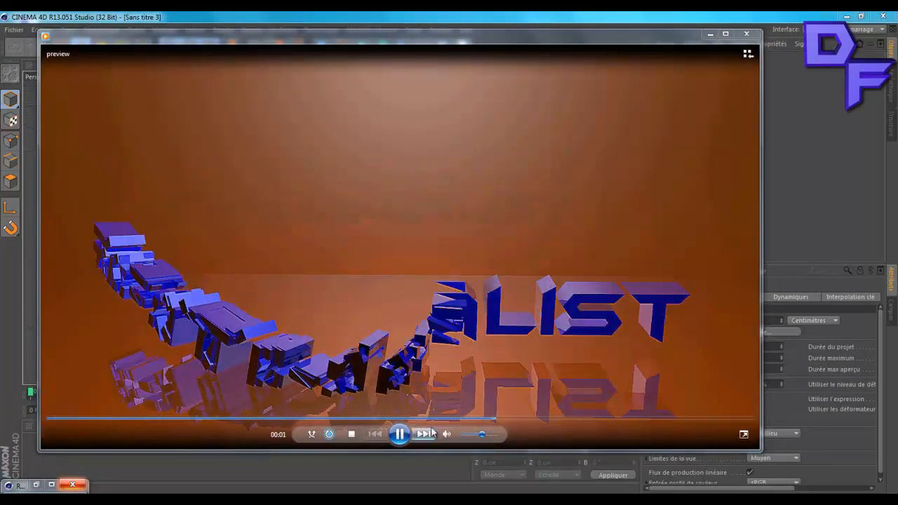
left_click(746, 34)
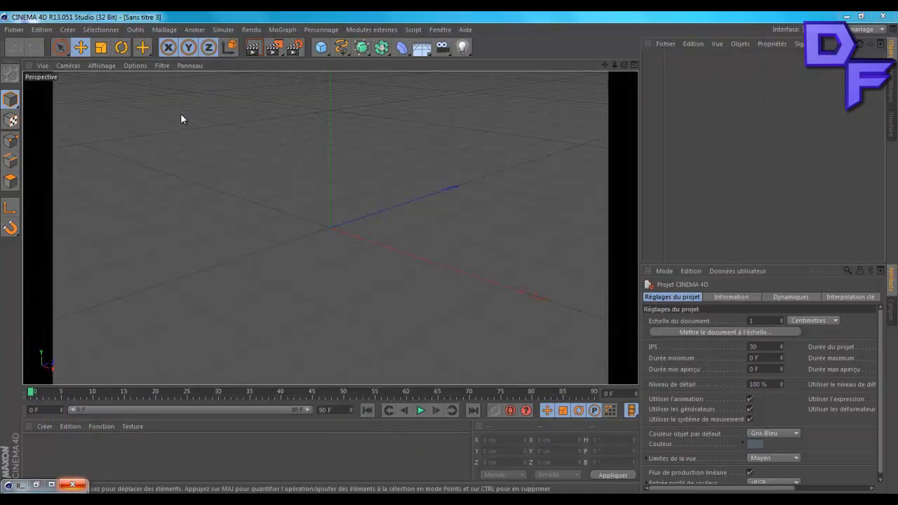
Add a MoGraph text object to the scene and set its text to "Fathalist"
left_click(281, 29)
left_click(307, 160)
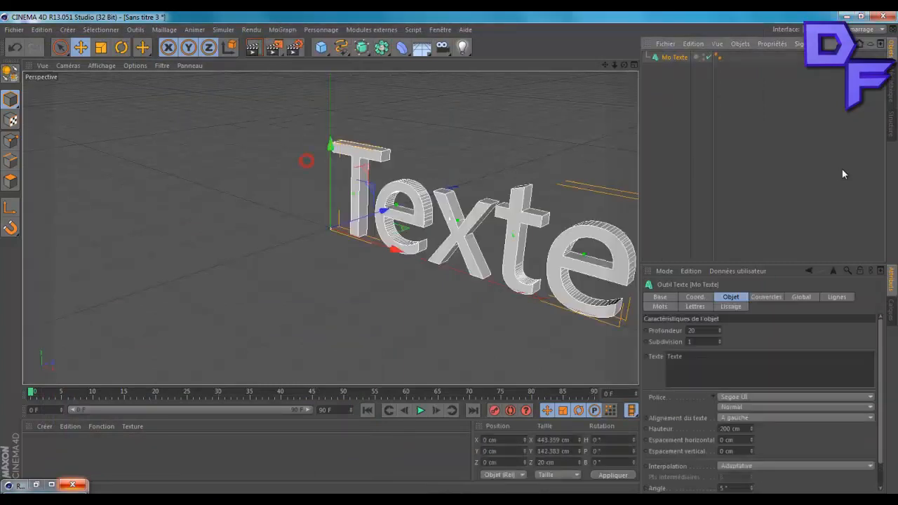
left_click_drag(623, 64, 446, 253)
left_click(734, 371)
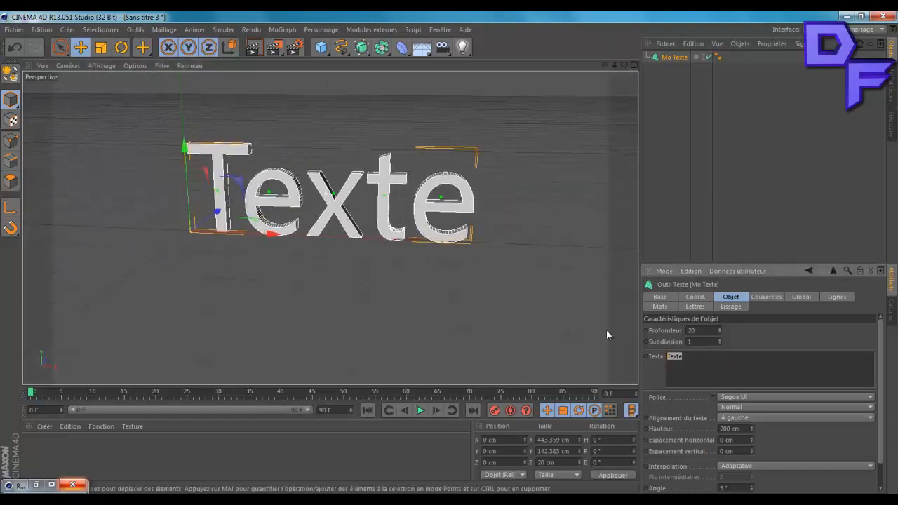
type("Fathalist")
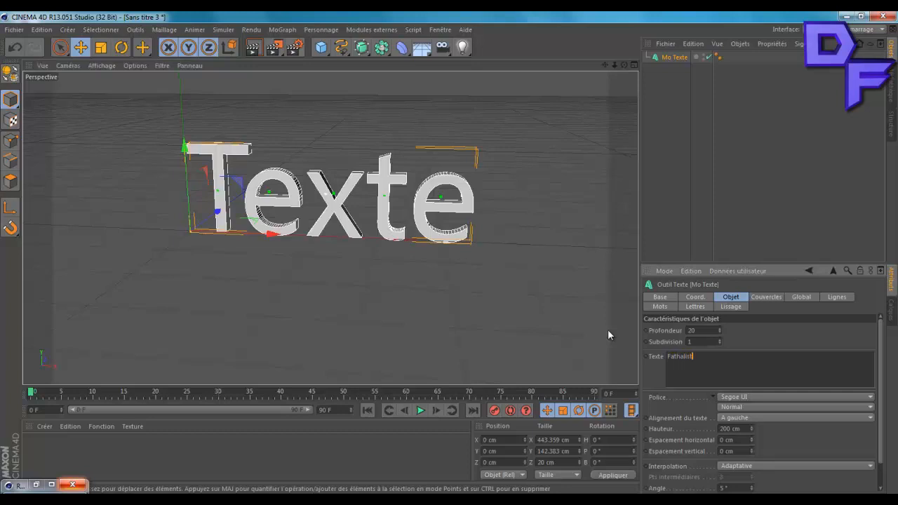
left_click(780, 333)
Set the text object's depth to 65 and its font to BatmanForeverAlternate
left_click_drag(720, 331, 720, 334)
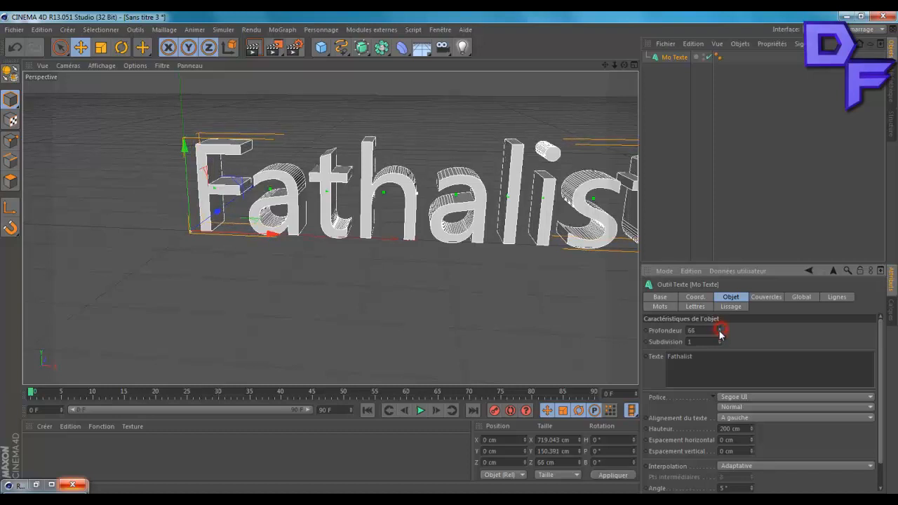
left_click(738, 397)
left_click_drag(869, 390, 857, 226)
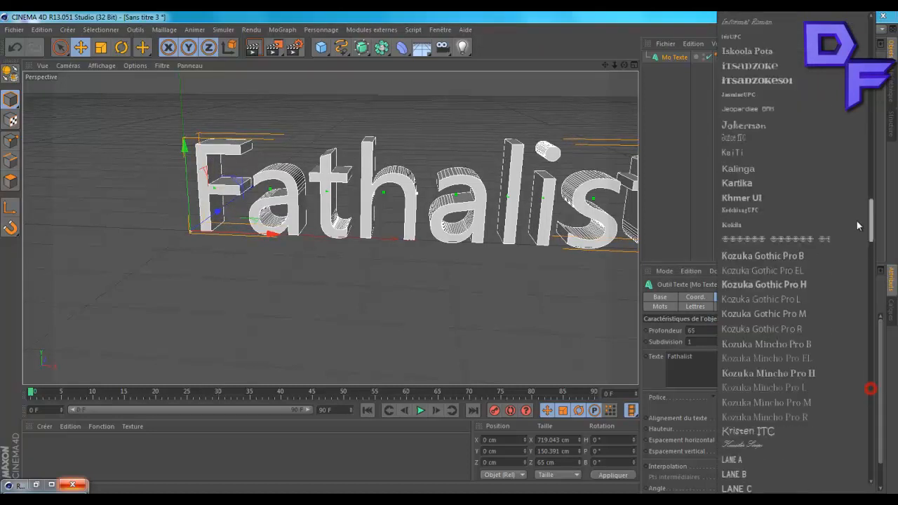
scroll(857, 226, "up", 10)
left_click(764, 177)
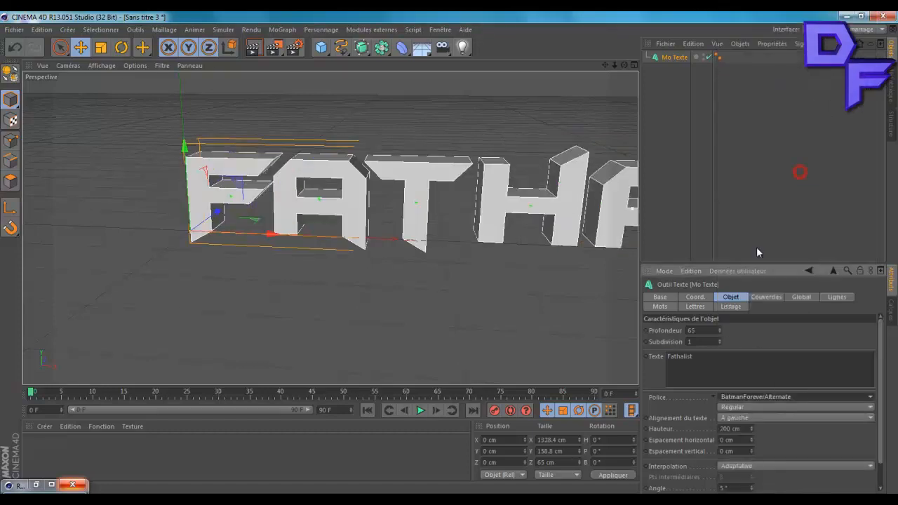
Scale the text down to about 652 cm wide and move it to about X -163 cm, Y 92 cm
left_click(100, 47)
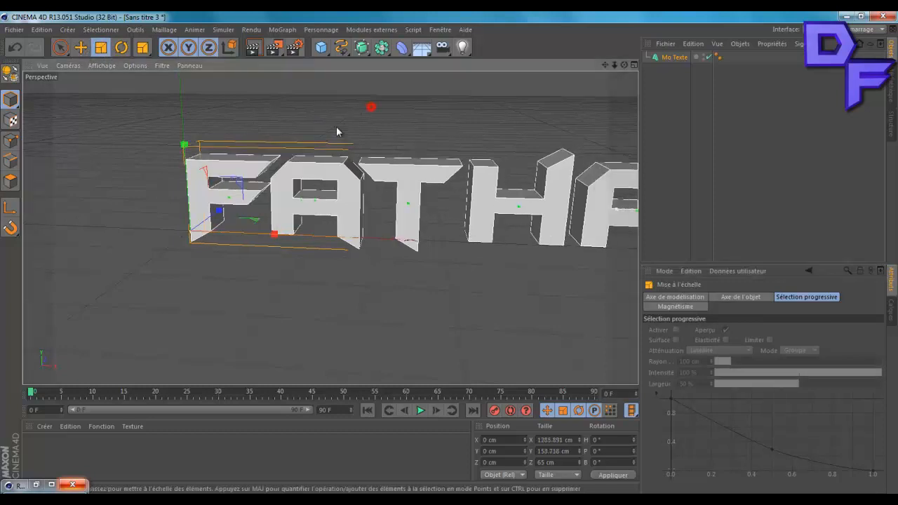
left_click_drag(336, 126, 187, 213)
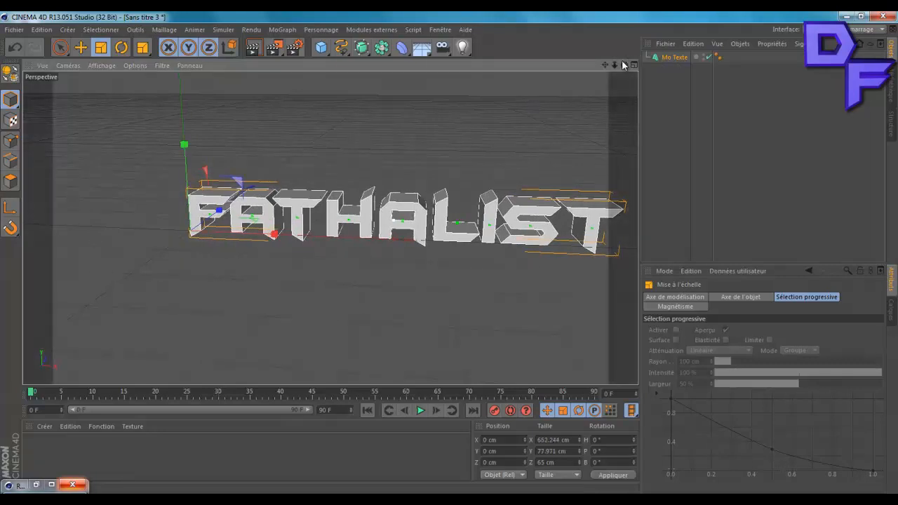
left_click_drag(622, 64, 449, 252)
left_click(82, 48)
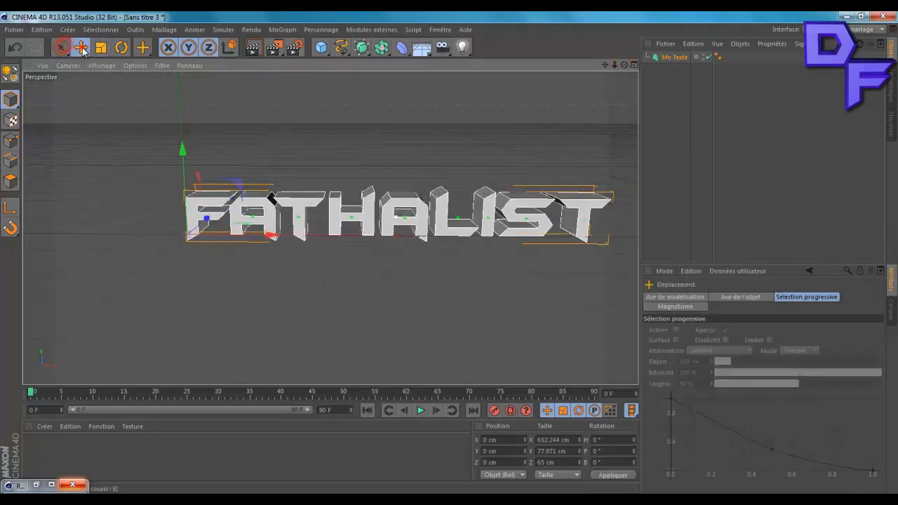
left_click_drag(273, 242, 144, 244)
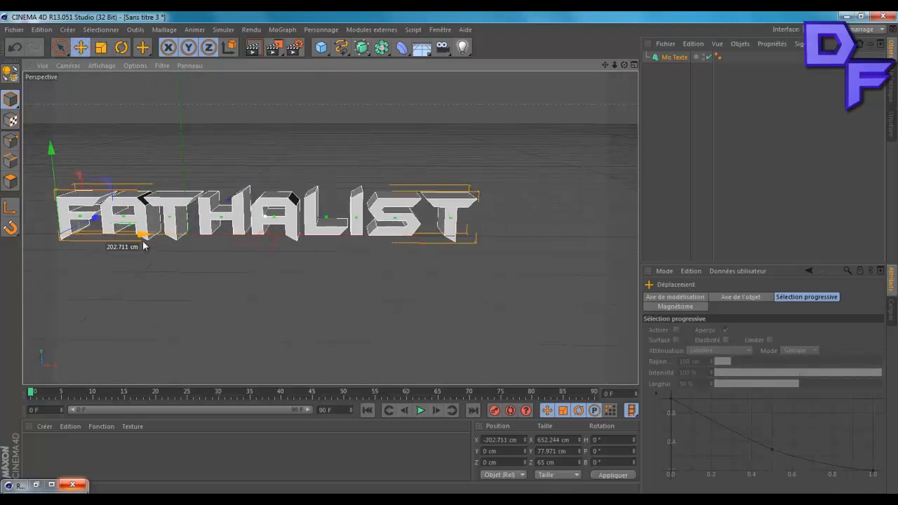
left_click_drag(50, 146, 46, 87)
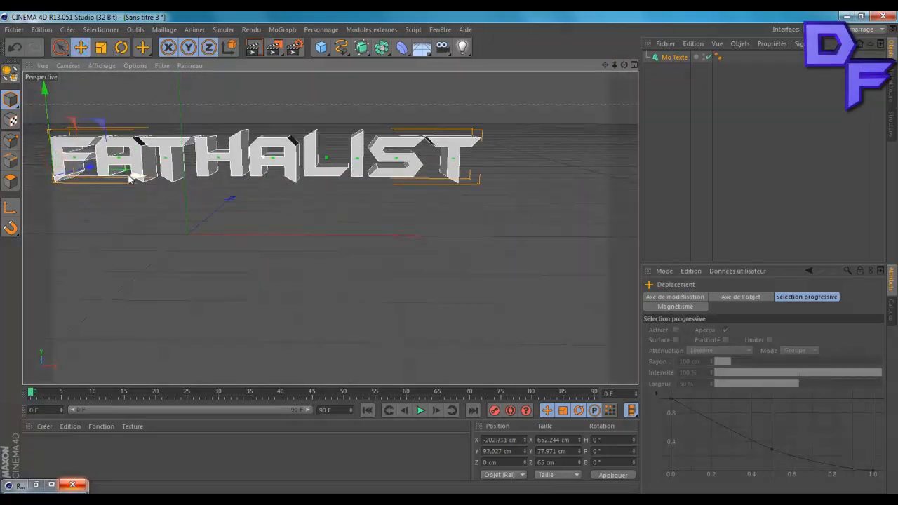
left_click_drag(129, 179, 165, 168)
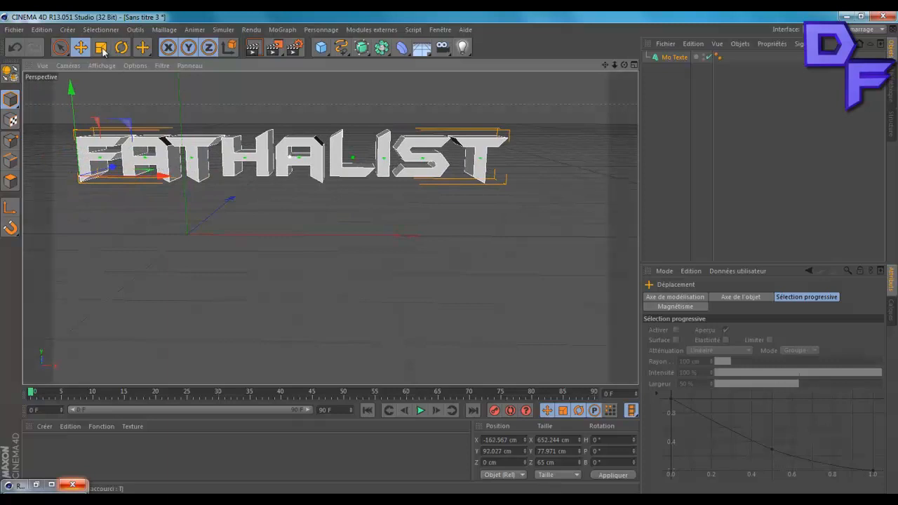
Duplicate the text object and place the copy below the original at about X -83 cm, Y -62 cm, Z -136 cm
left_click(675, 57)
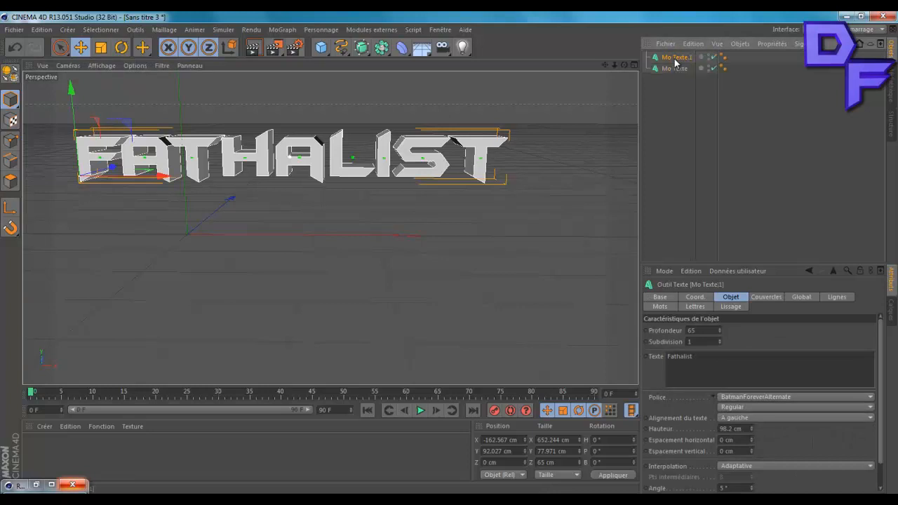
key("ctrl+c")
key("ctrl+v")
left_click_drag(74, 109, 81, 212)
left_click_drag(168, 274, 307, 279)
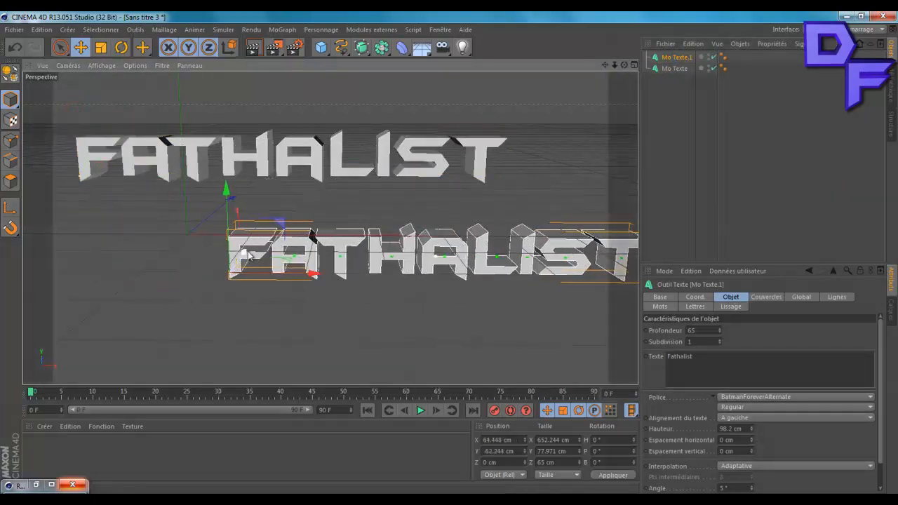
left_click_drag(243, 251, 147, 328)
left_click_drag(101, 302, 133, 277)
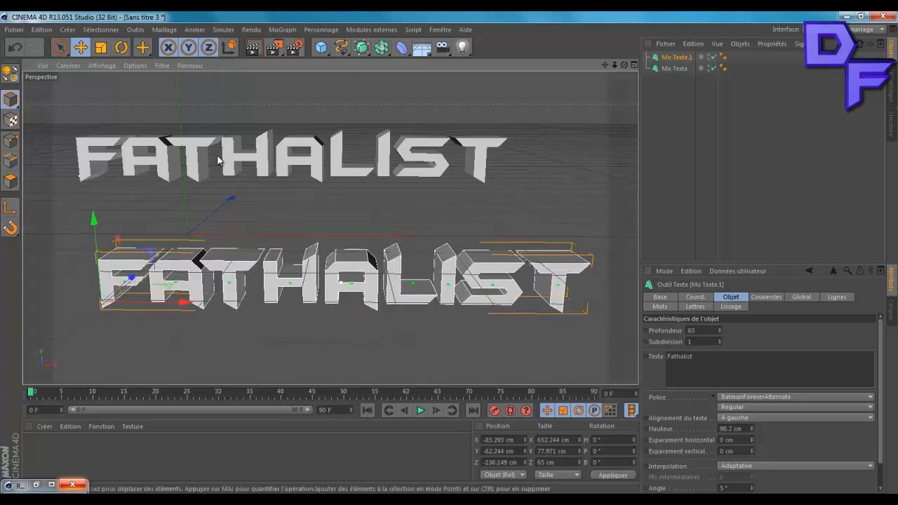
Move the original upper text back to about Z 154 cm and sideways to about X -210 cm
left_click(226, 150)
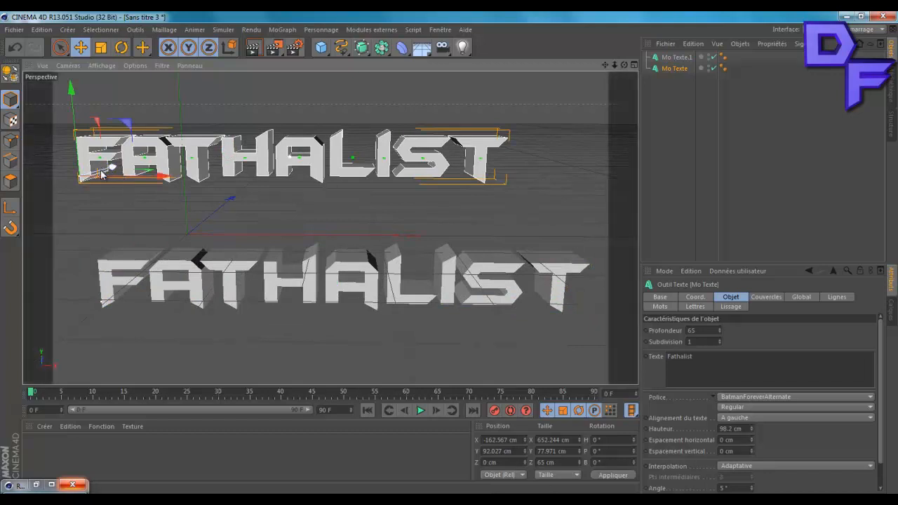
left_click_drag(100, 169, 169, 141)
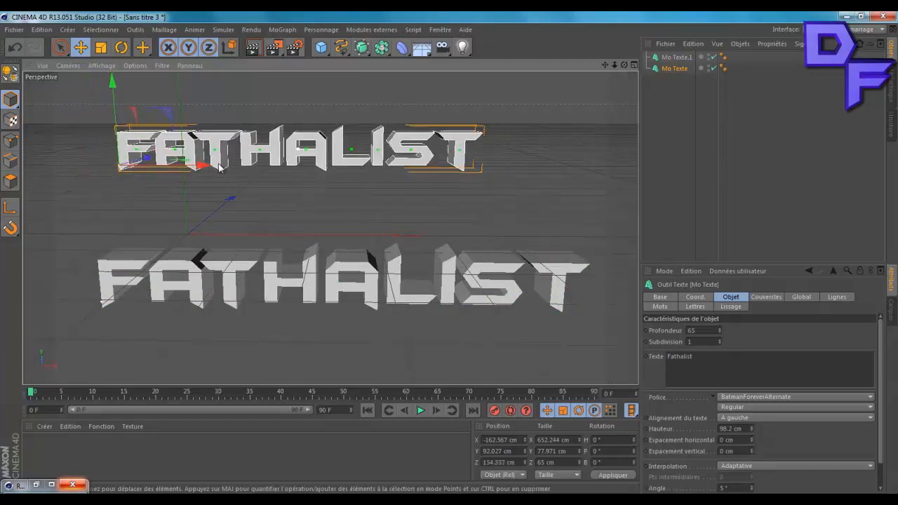
left_click_drag(207, 165, 177, 167)
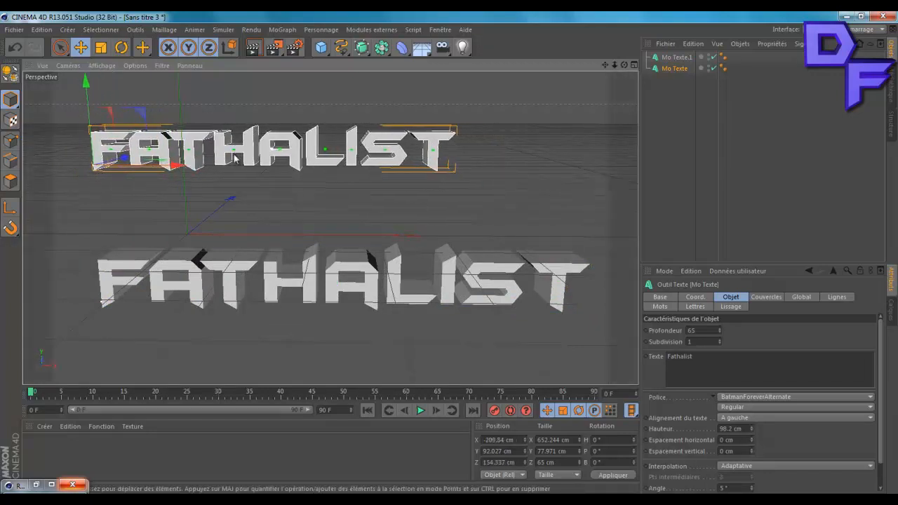
Move the lower text copy to about X -54 cm, Z -80 cm and deselect it
left_click(168, 291)
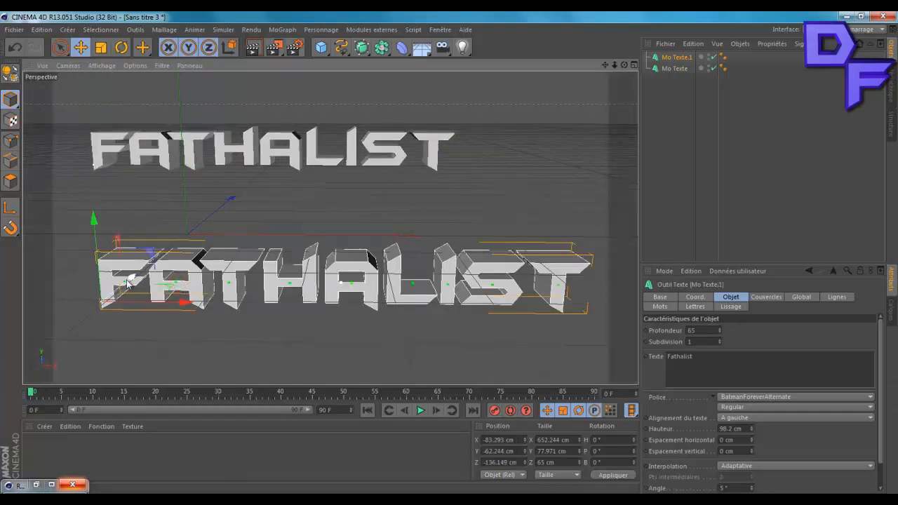
left_click_drag(130, 284, 201, 295)
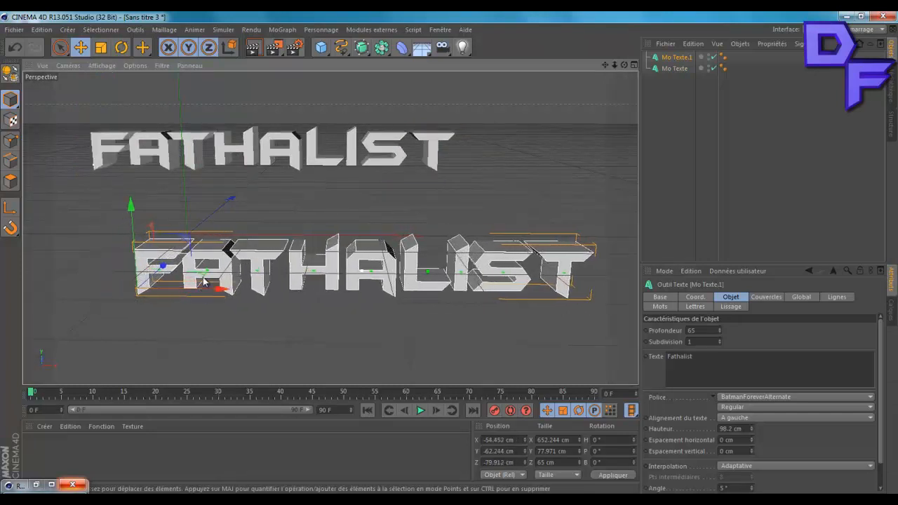
left_click(676, 149)
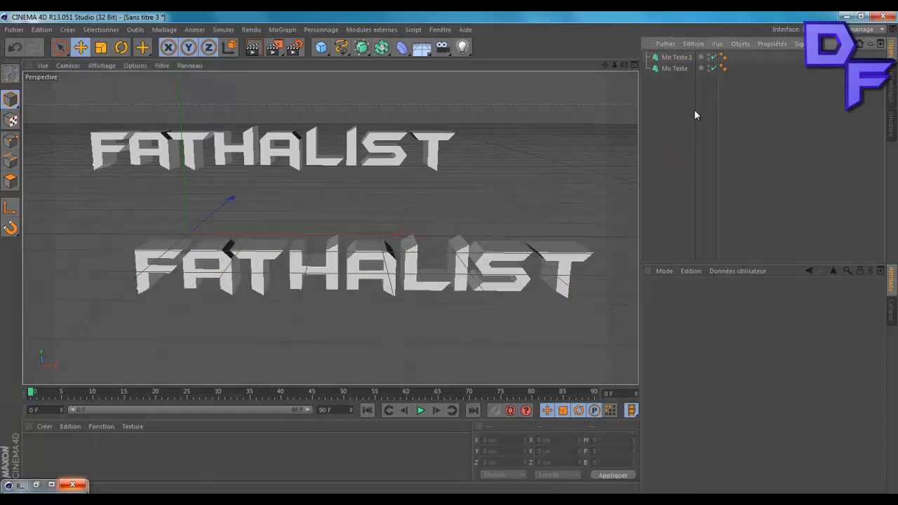
Select both text objects and make them editable
left_click_drag(686, 96, 679, 46)
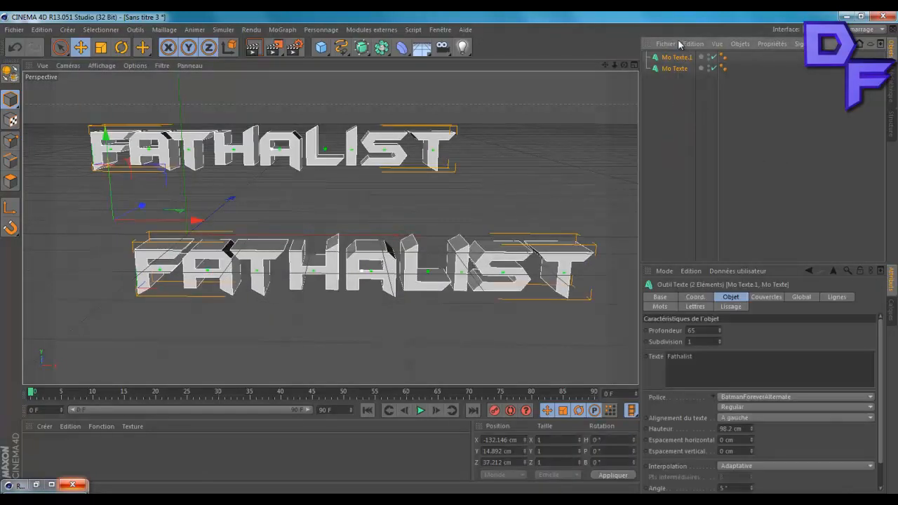
key("c")
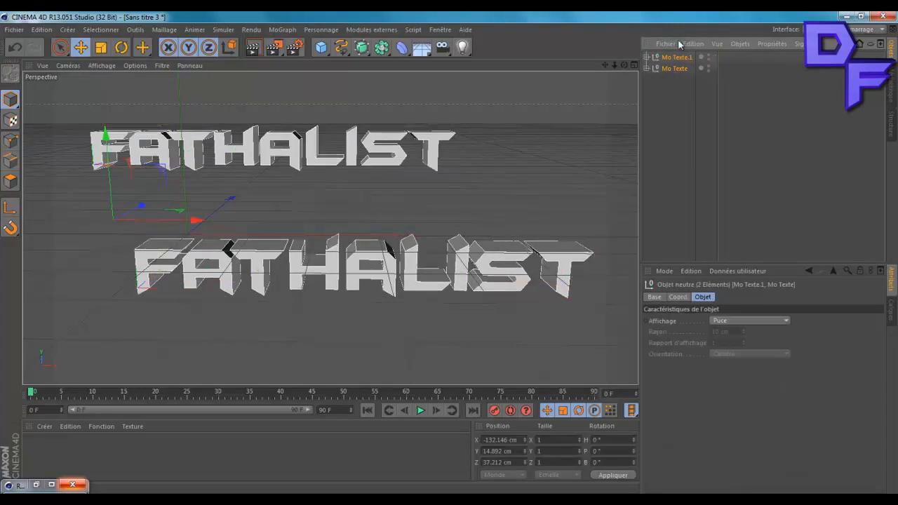
left_click(683, 85)
Select both converted text groups together with all their sub-objects, make these editable too, and clear the selection
left_click_drag(685, 117, 676, 36)
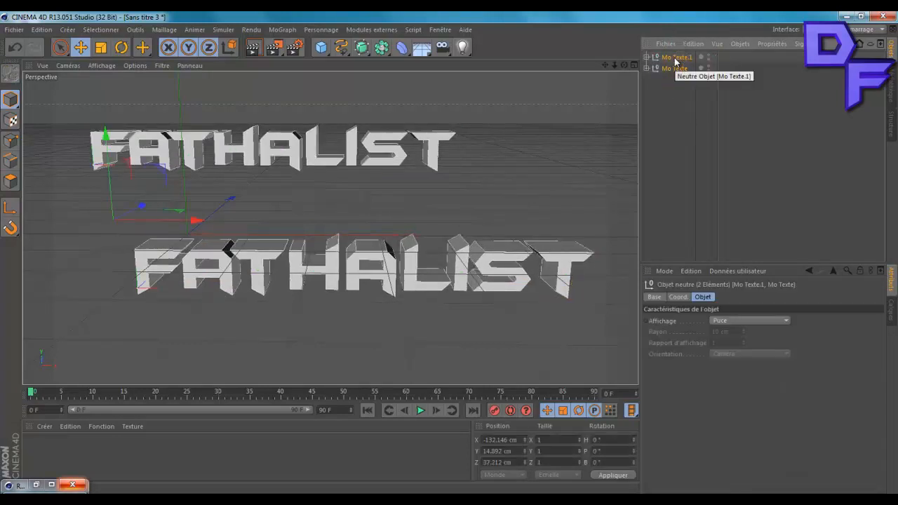
right_click(675, 62)
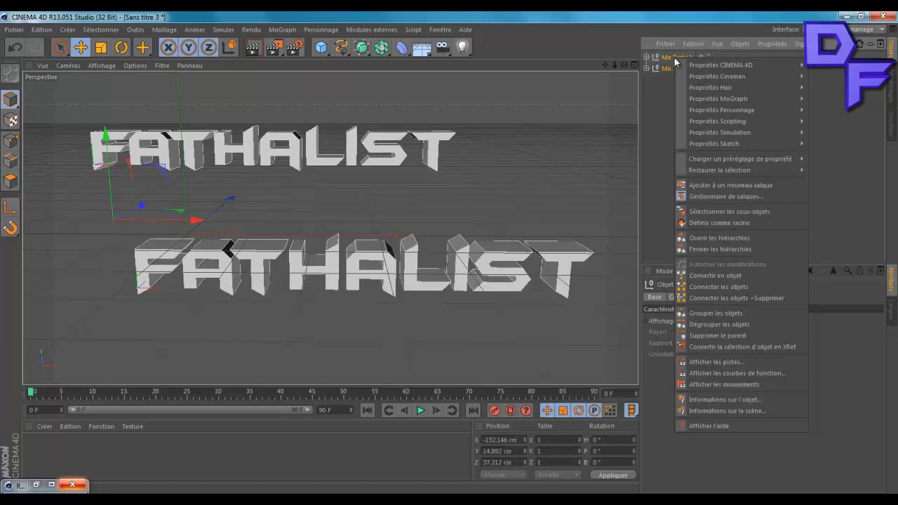
left_click(719, 212)
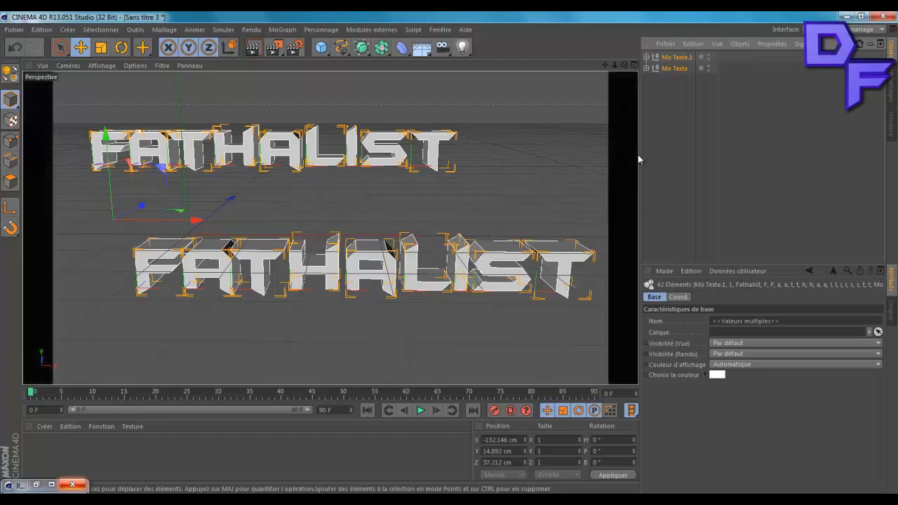
key("c")
left_click(674, 92)
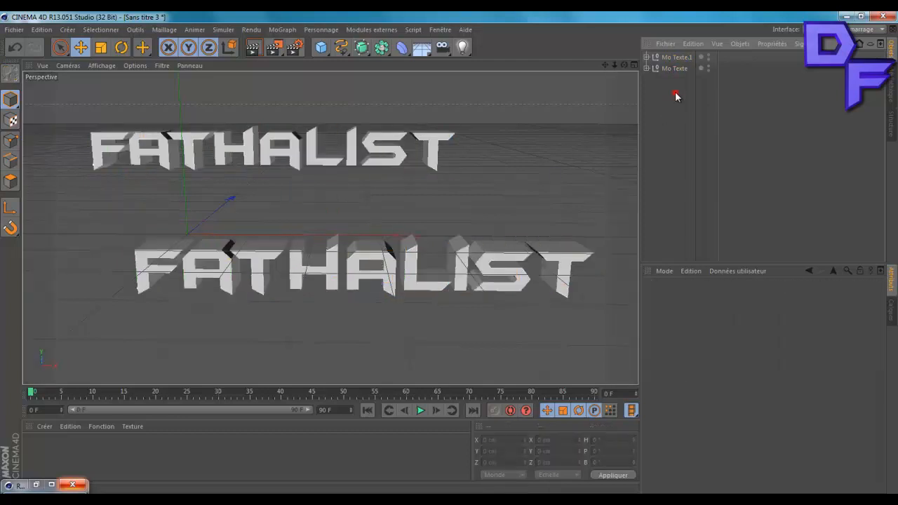
Rename the upper text group 1 and the lower text group 2, and place group 1 first in the object hierarchy
double_click(673, 69)
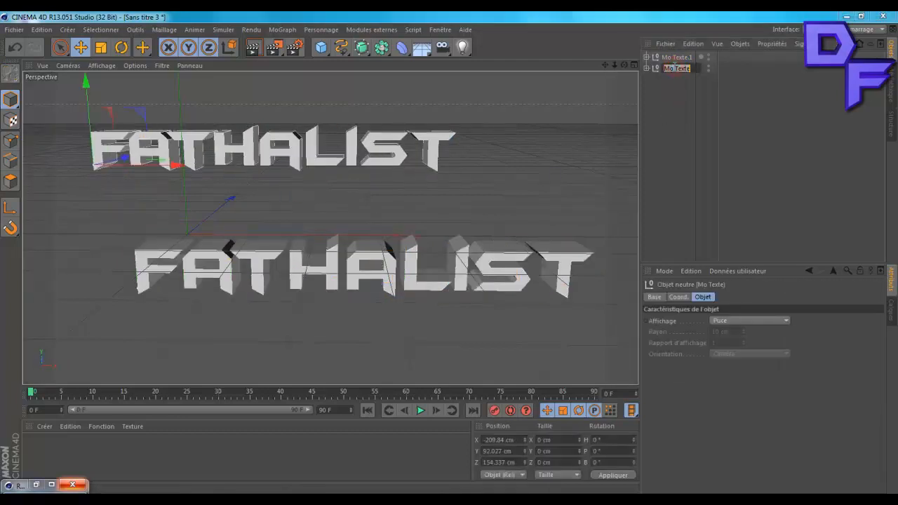
type("1")
key("Return")
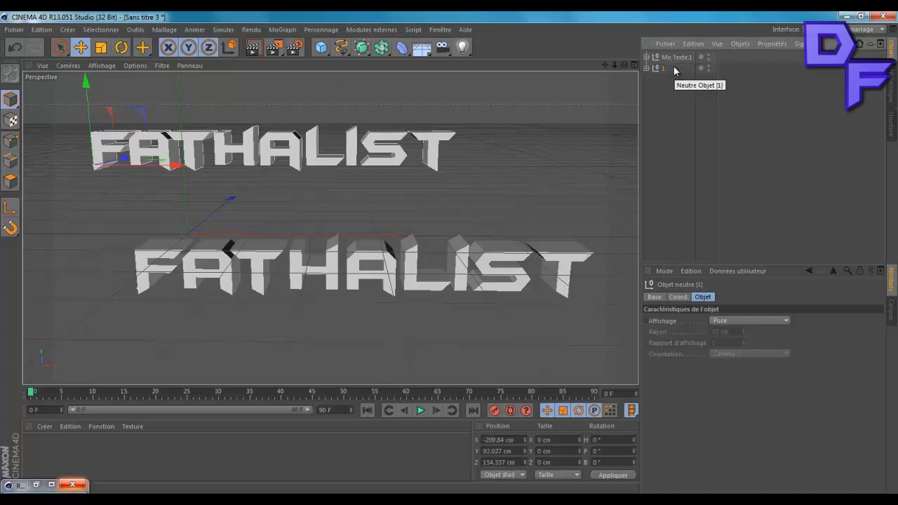
double_click(673, 56)
type("2")
key("Return")
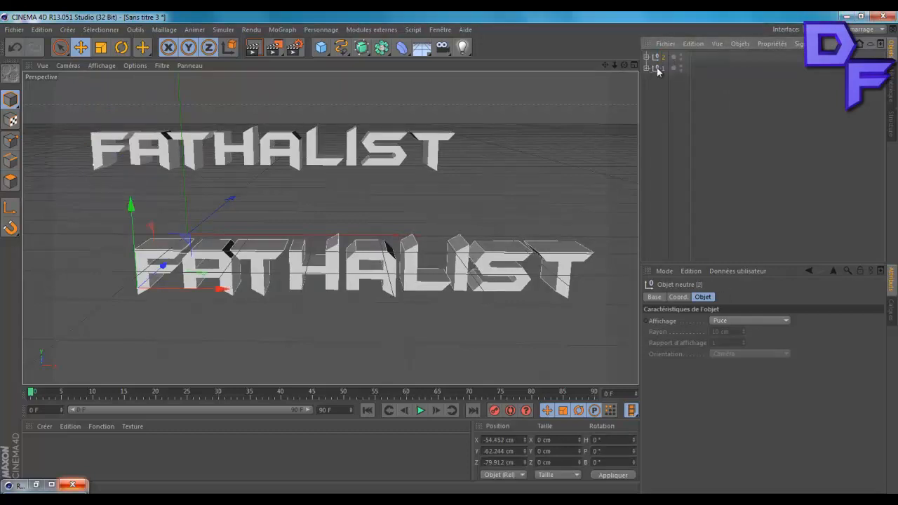
left_click_drag(658, 70, 663, 57)
left_click(660, 92)
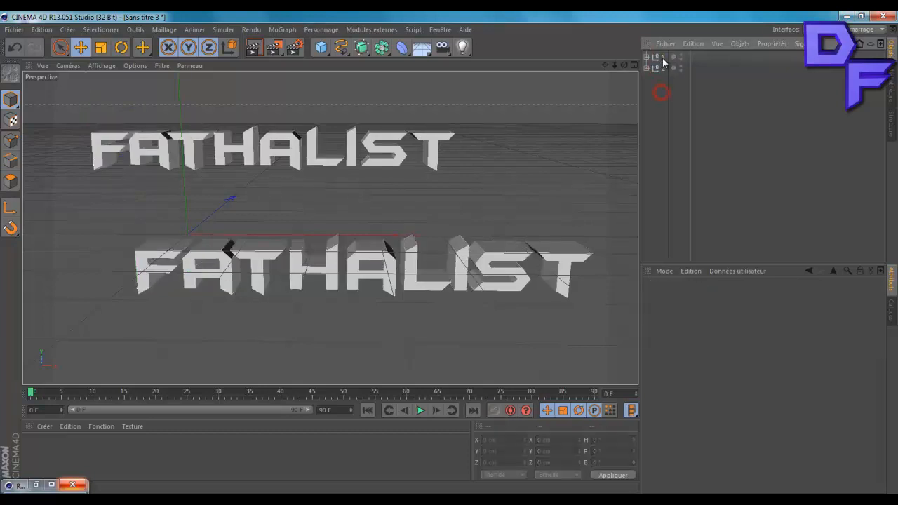
Select text group 1 with all its sub-objects and merge them into a single polygon object, deleting the originals
left_click(662, 58)
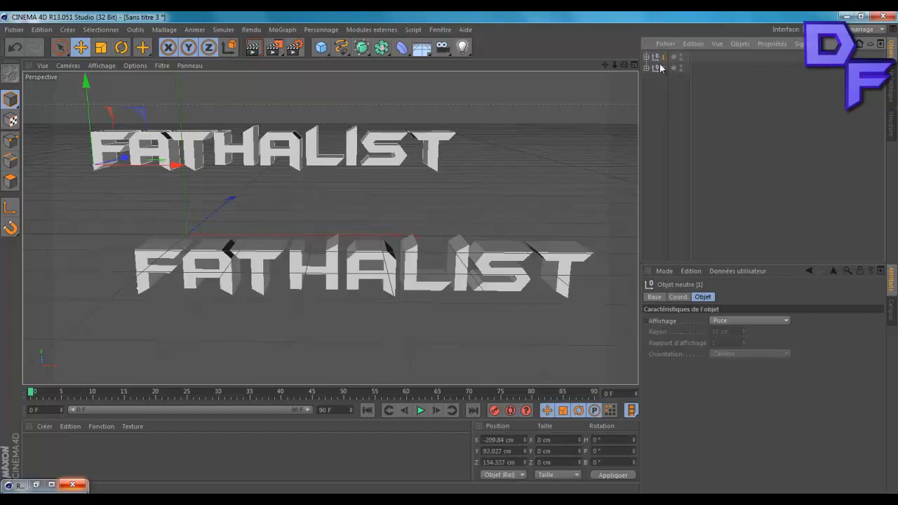
right_click(659, 61)
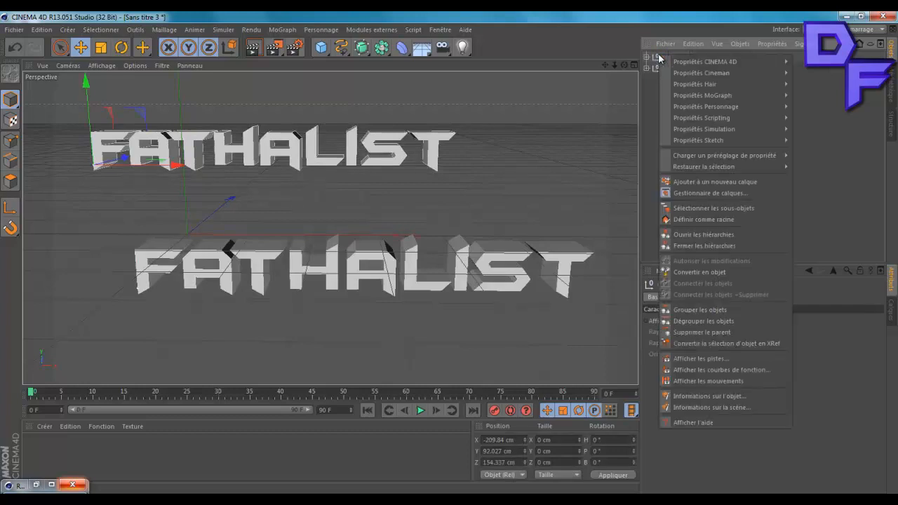
left_click(717, 206)
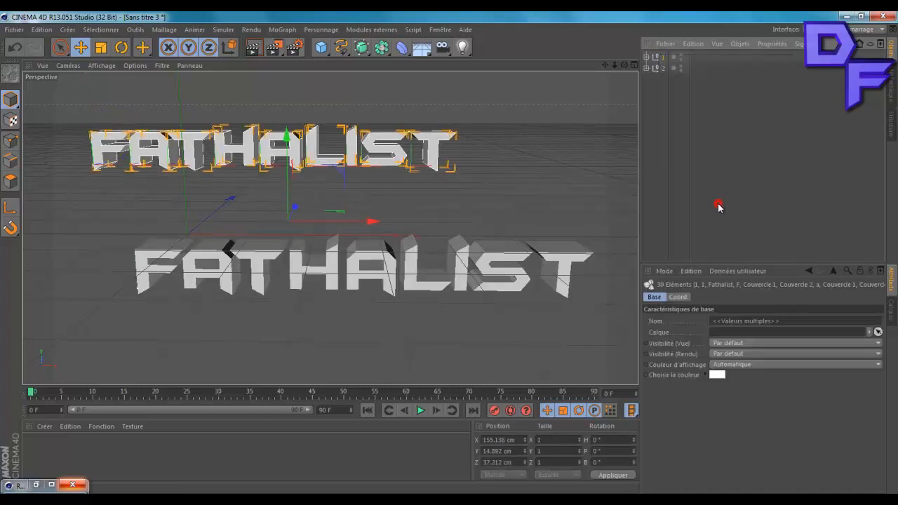
right_click(659, 59)
left_click(719, 294)
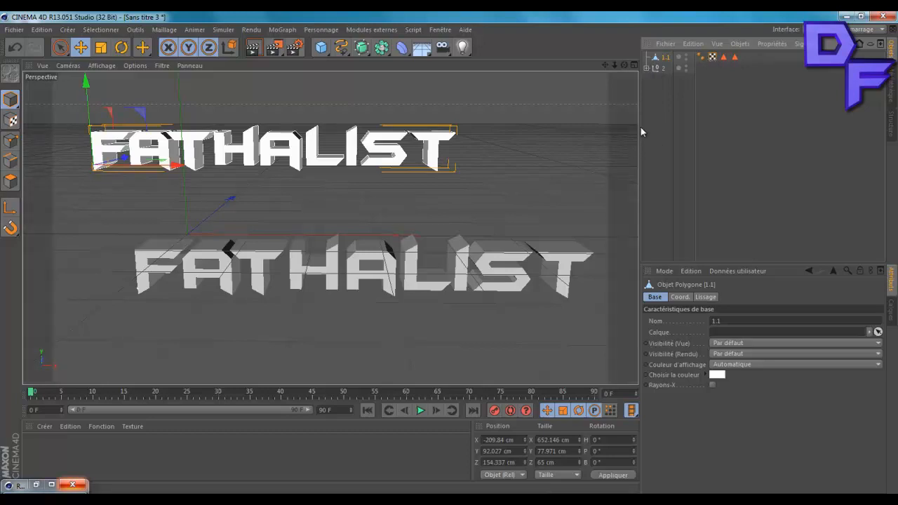
Merge text group 2 and all its sub-objects into one polygon object, delete the originals and clear the selection
left_click(659, 69)
right_click(659, 70)
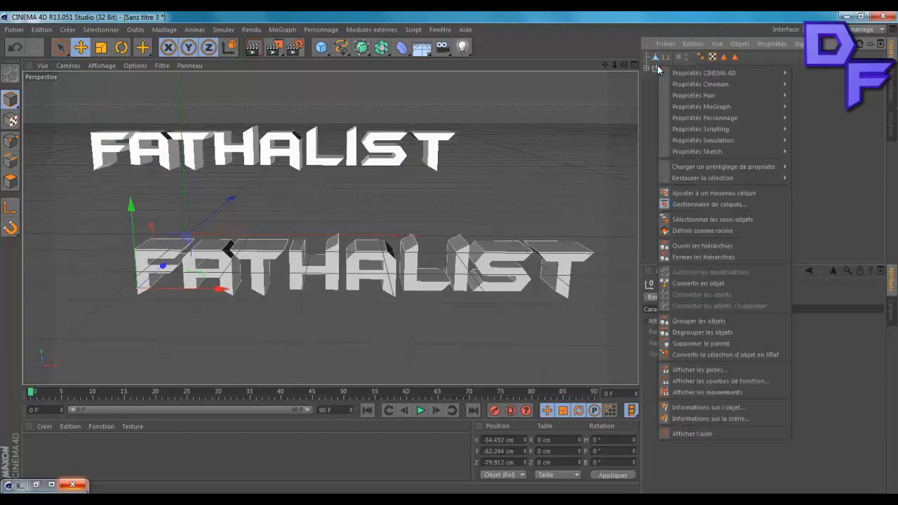
left_click(694, 220)
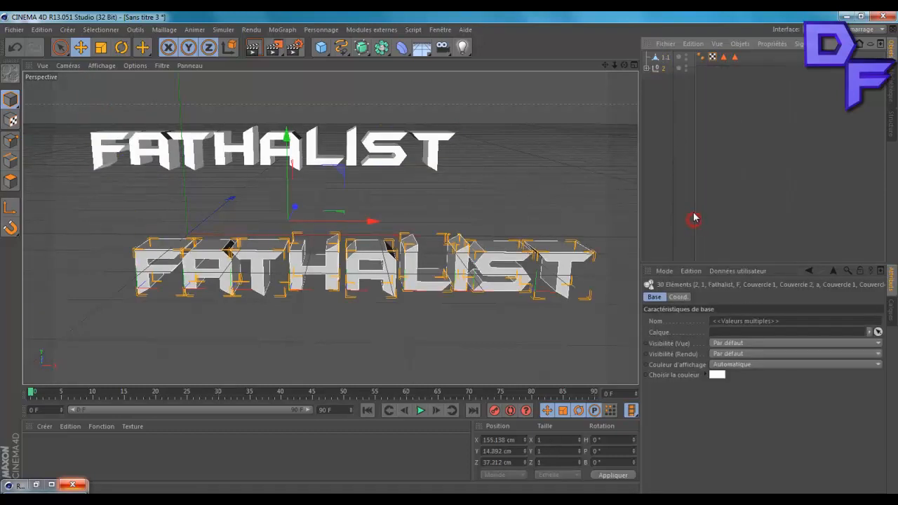
right_click(659, 71)
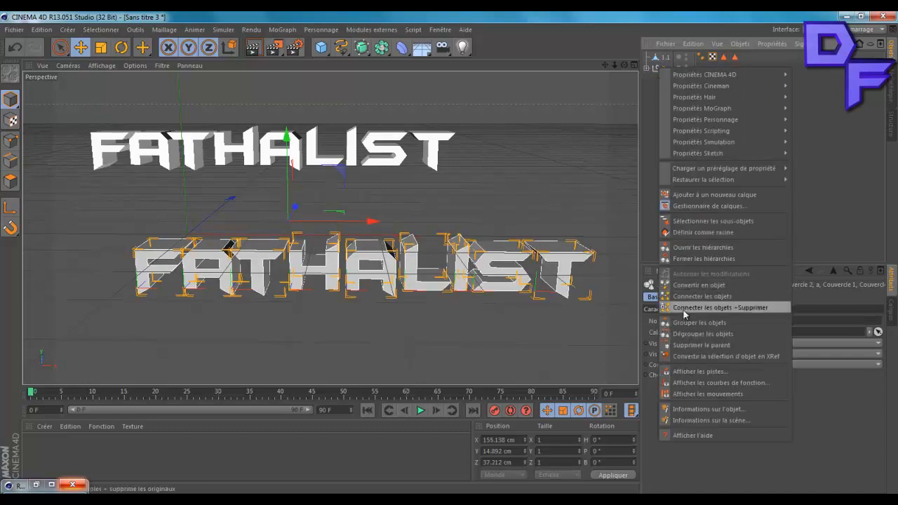
left_click(722, 307)
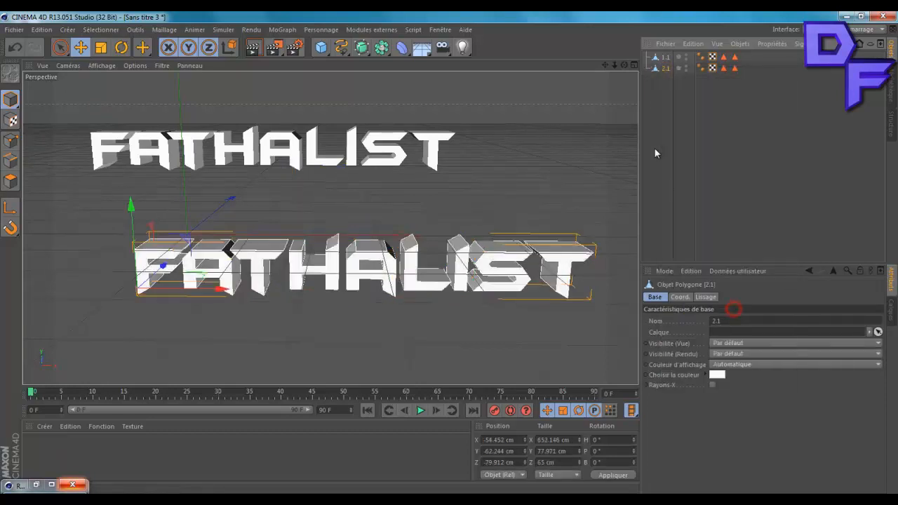
left_click(667, 93)
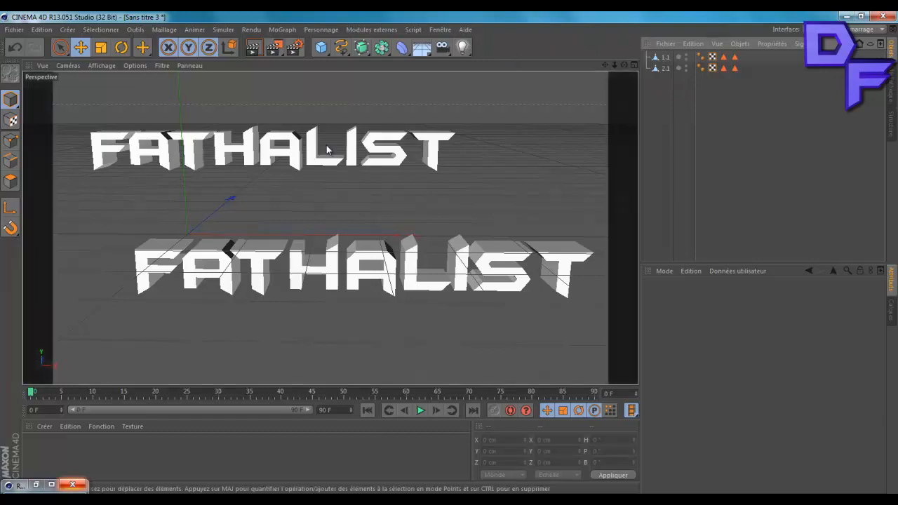
Add a Thinking Particles particle geometry object (Géométrie de particules) to the scene
left_click(222, 30)
mouse_move(223, 82)
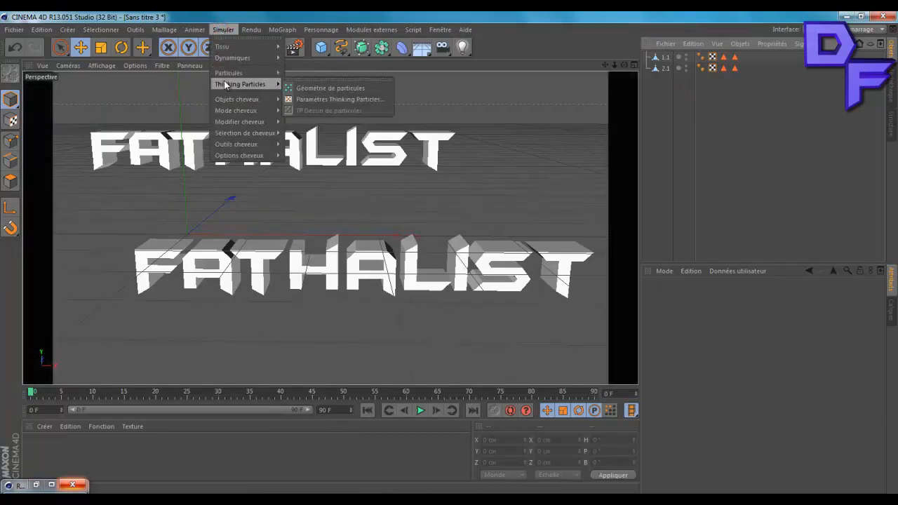
left_click(347, 88)
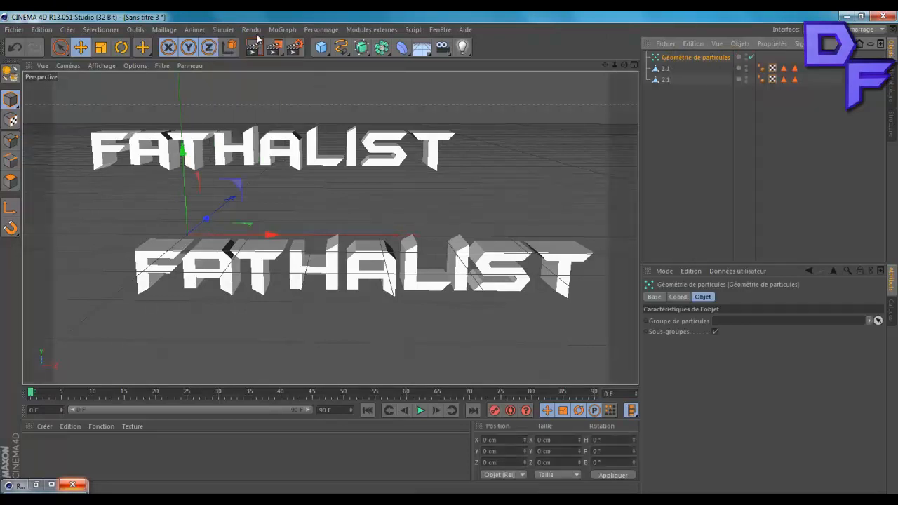
Assign the Global group from the Thinking Particles settings as the particle geometry's particle group, and close the settings
left_click(223, 31)
mouse_move(225, 84)
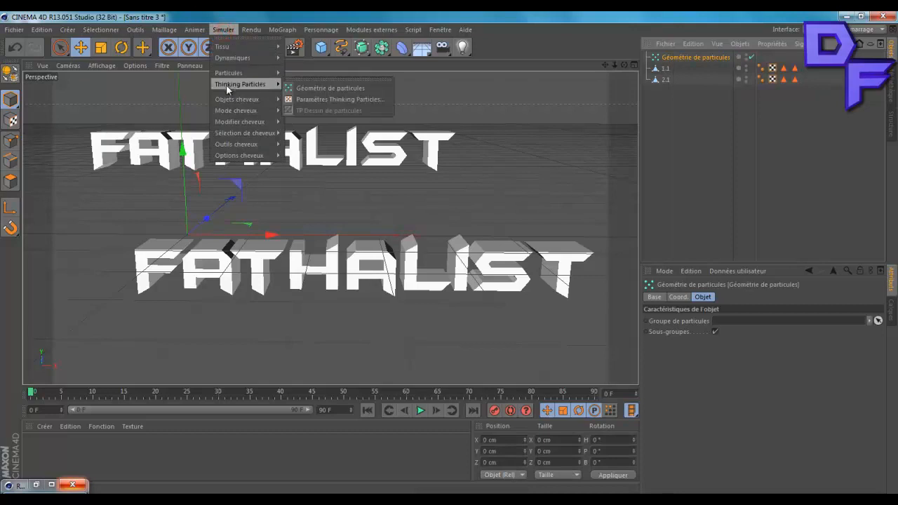
left_click(337, 100)
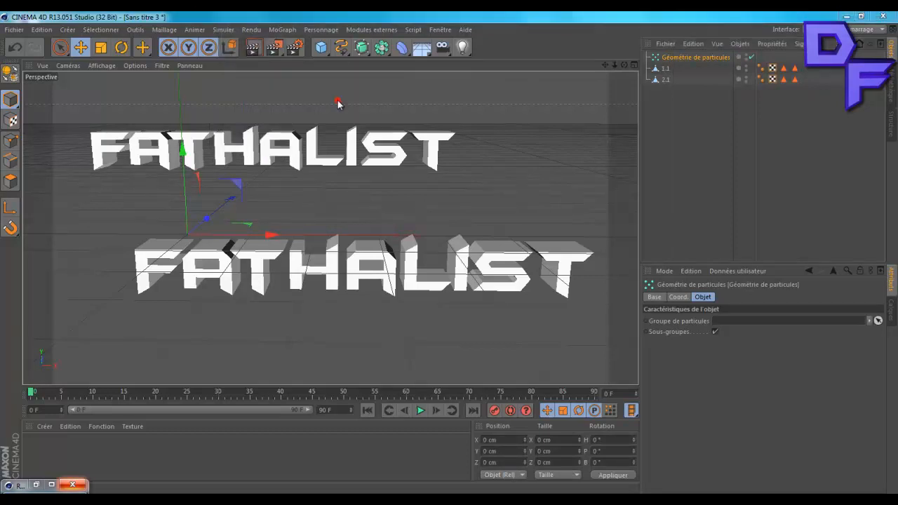
left_click(247, 124)
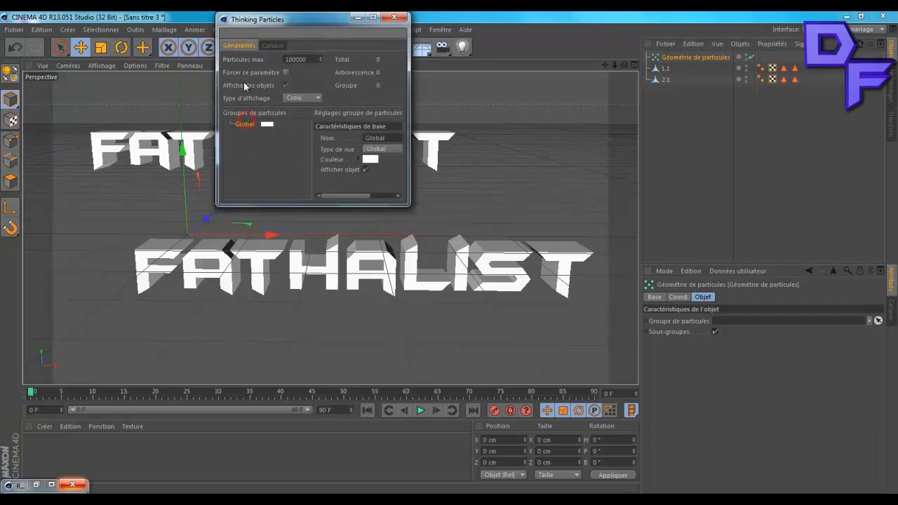
left_click_drag(247, 123, 775, 324)
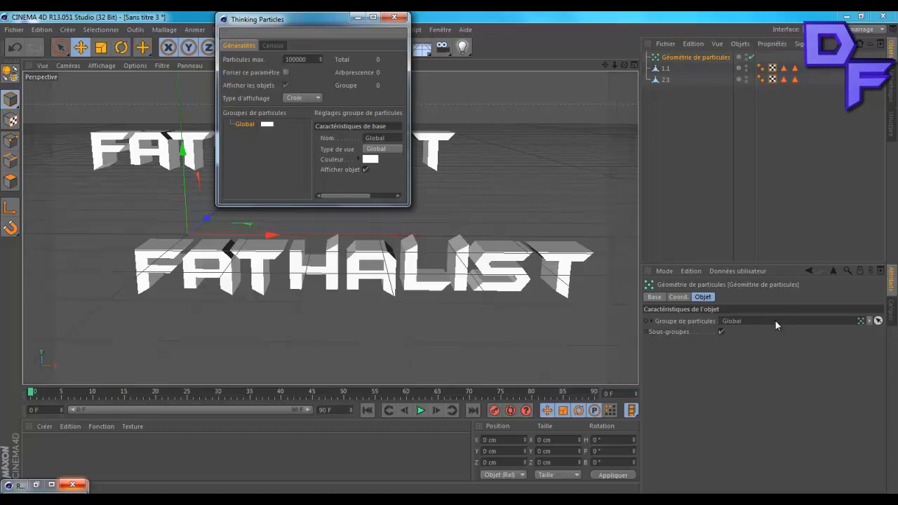
left_click(393, 17)
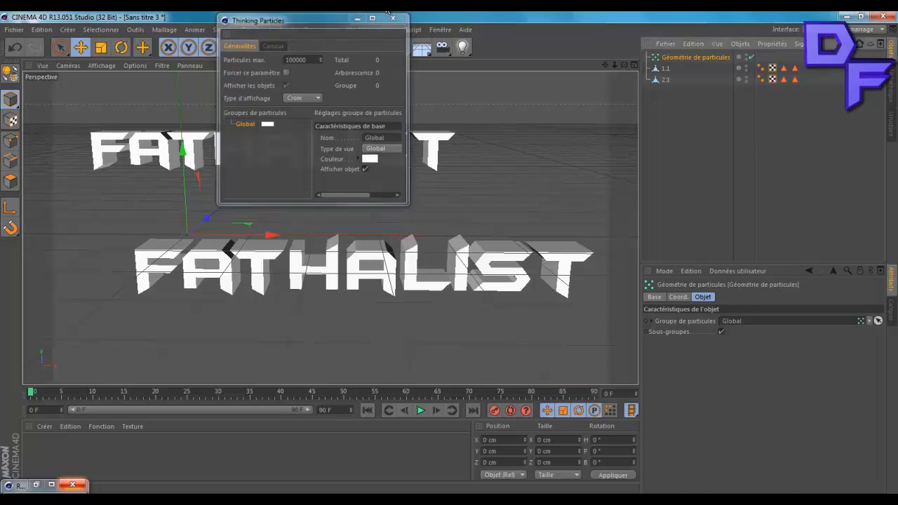
Add an XPresso property to the particle geometry object
left_click(706, 145)
left_click(686, 57)
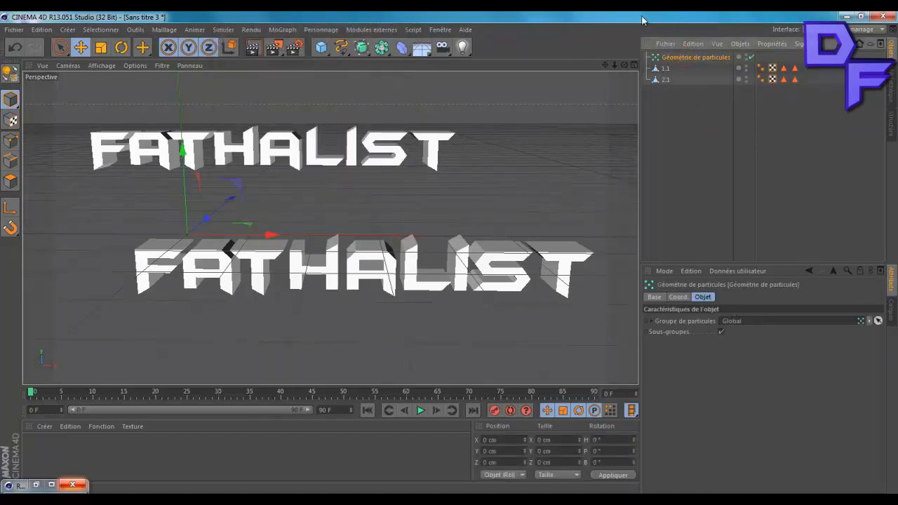
left_click(609, 35)
left_click(726, 129)
right_click(681, 59)
mouse_move(695, 64)
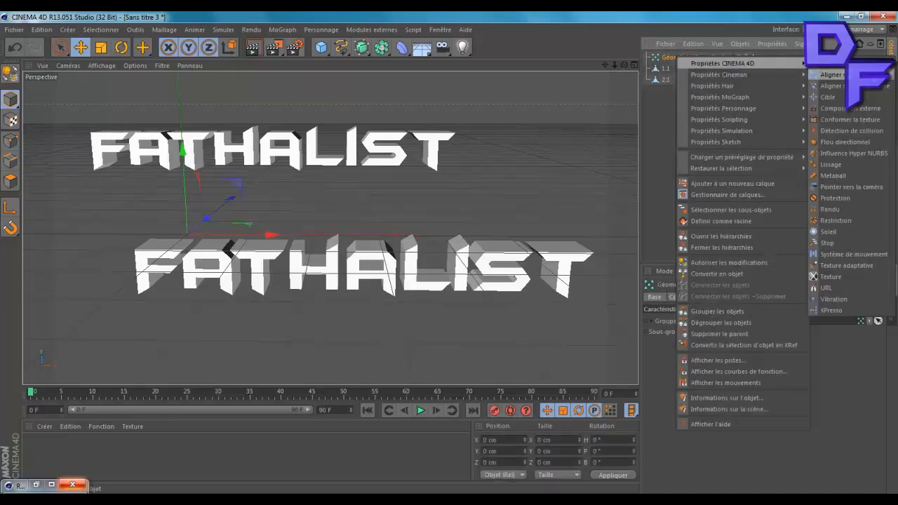
left_click(841, 310)
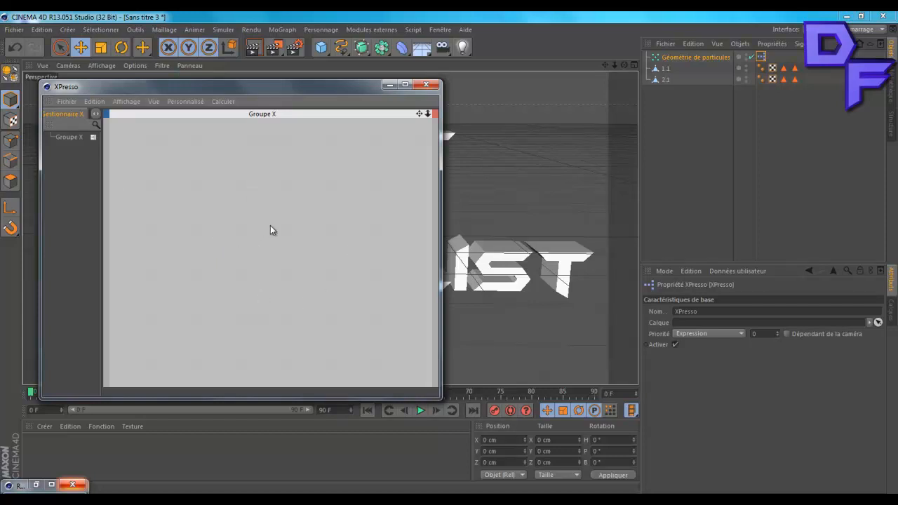
Create a P Blurp node from the Thinking Particles generators (TP Générateur) in the XPresso graph
right_click(265, 205)
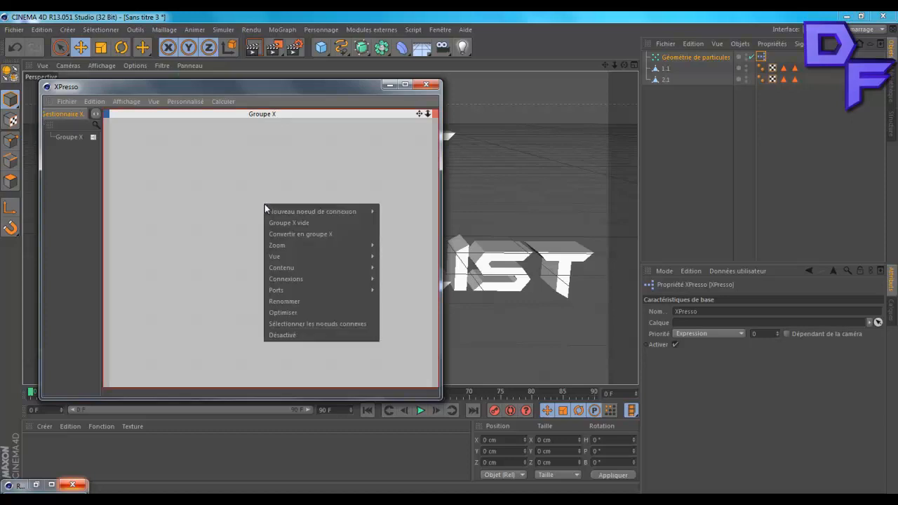
mouse_move(343, 211)
mouse_move(419, 257)
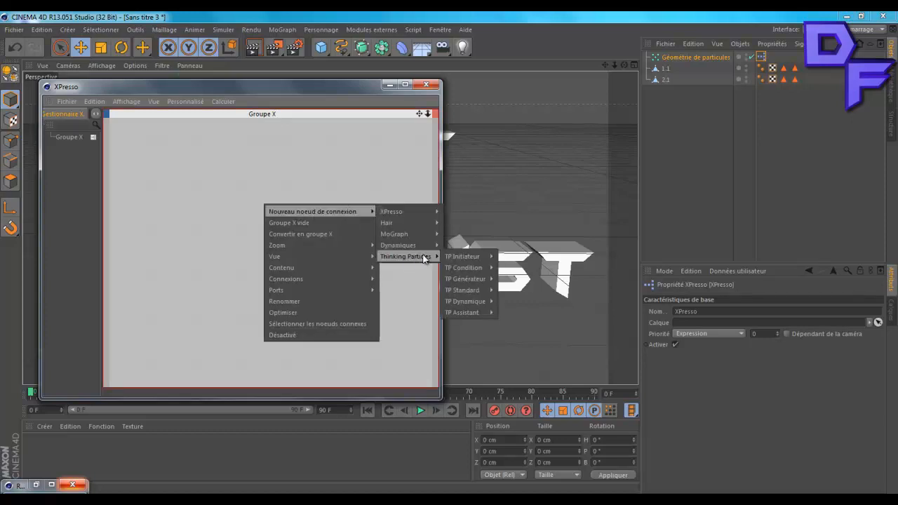
mouse_move(469, 277)
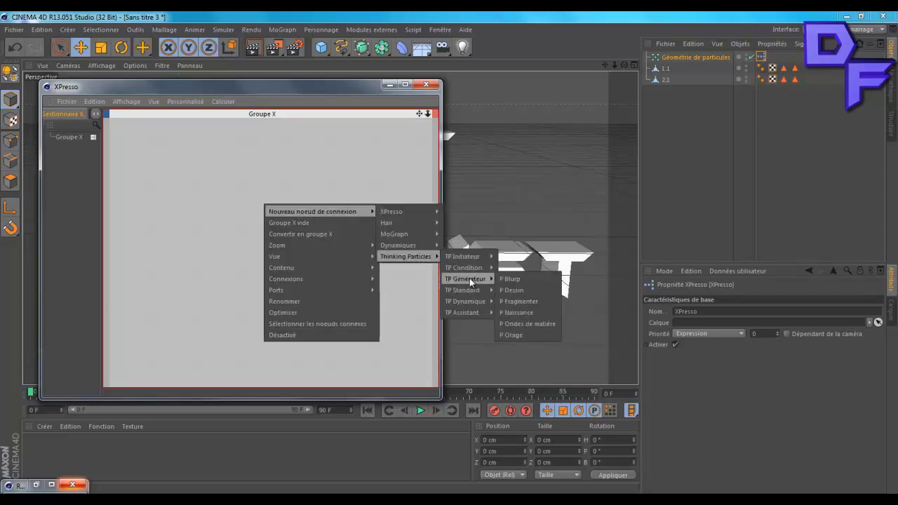
left_click(529, 278)
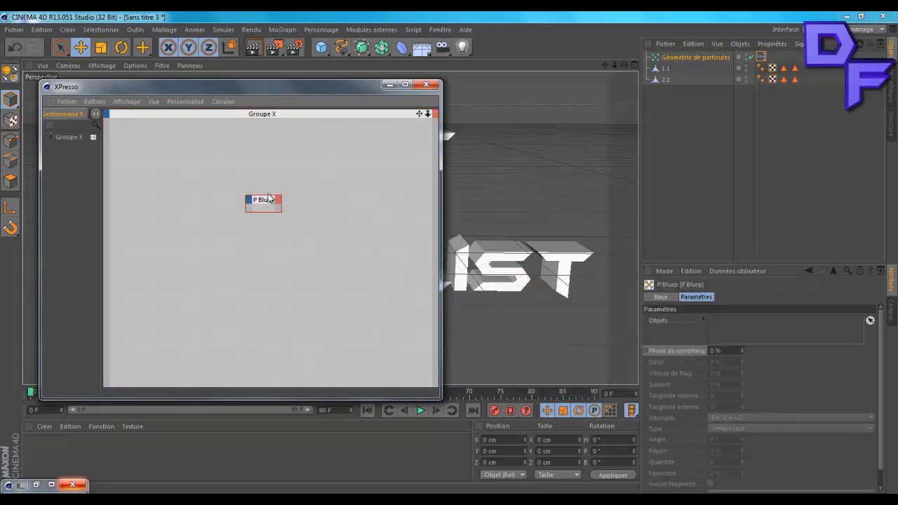
Assign both text polygon objects, 1.1 and 2.1, to the P Blurp node's Objets list
left_click_drag(702, 142, 662, 62)
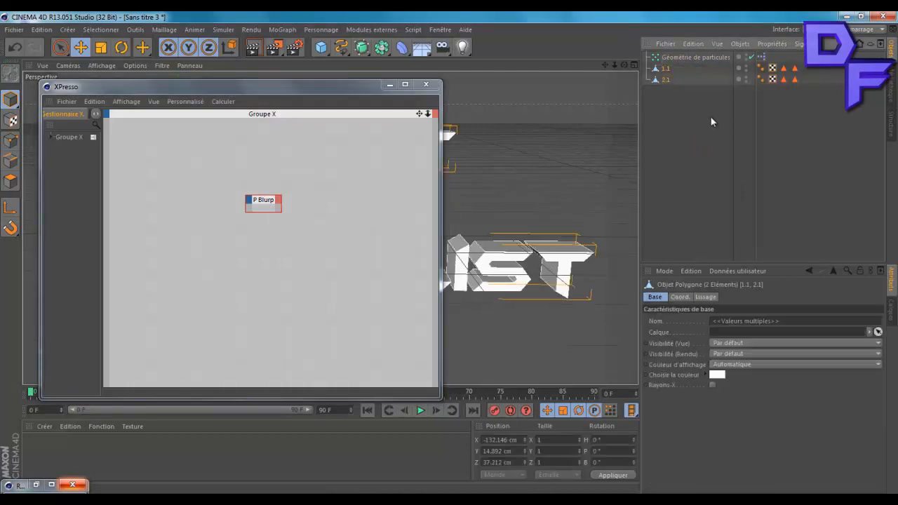
left_click(731, 140)
left_click(240, 241)
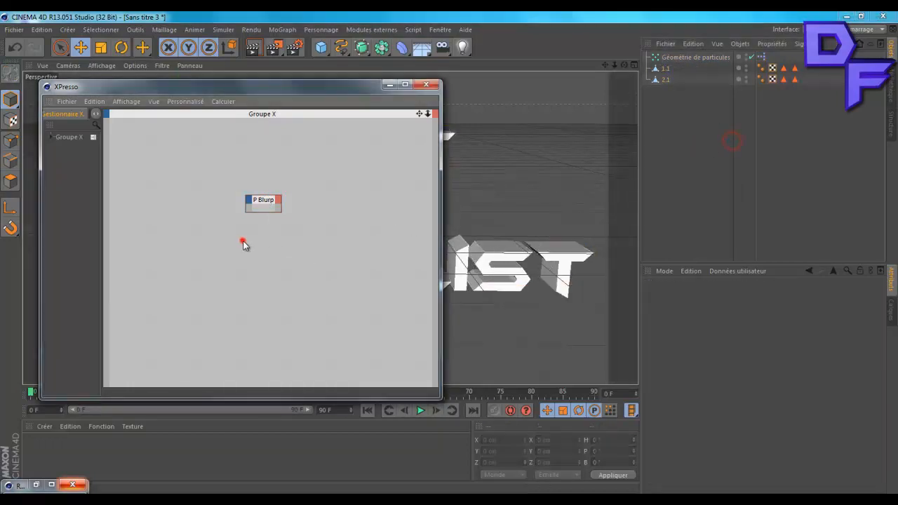
left_click_drag(680, 113, 652, 65)
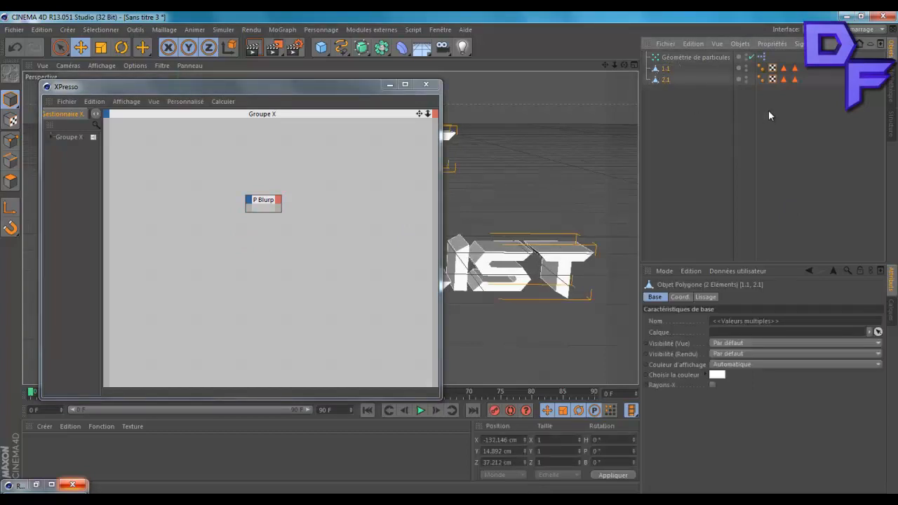
left_click(264, 203)
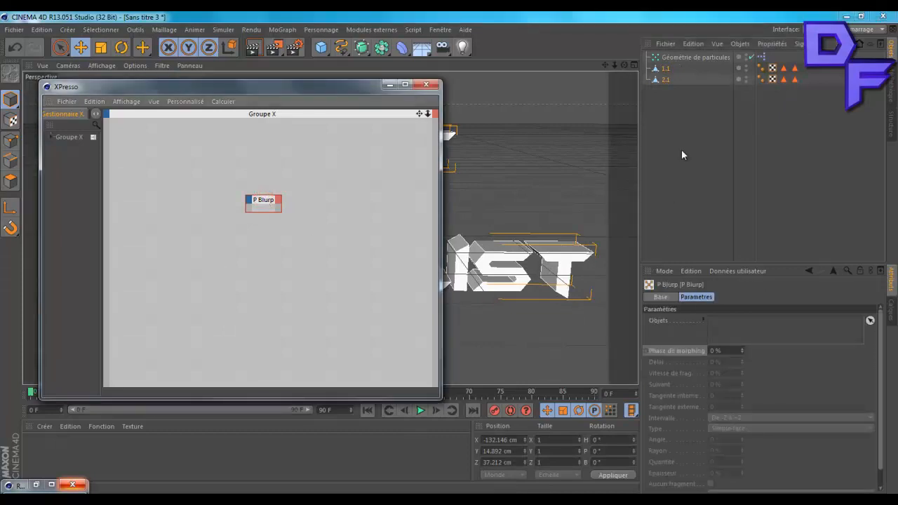
left_click(665, 71)
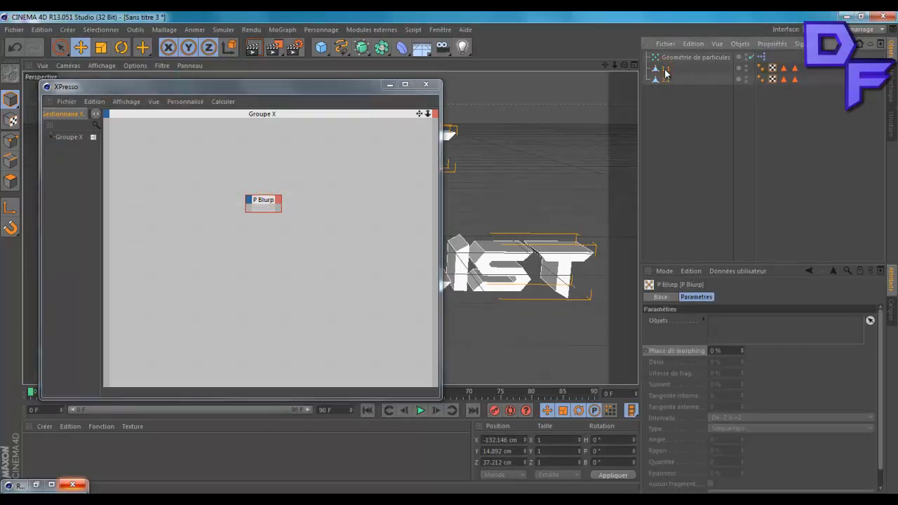
left_click_drag(665, 72, 671, 88)
left_click_drag(700, 187, 739, 332)
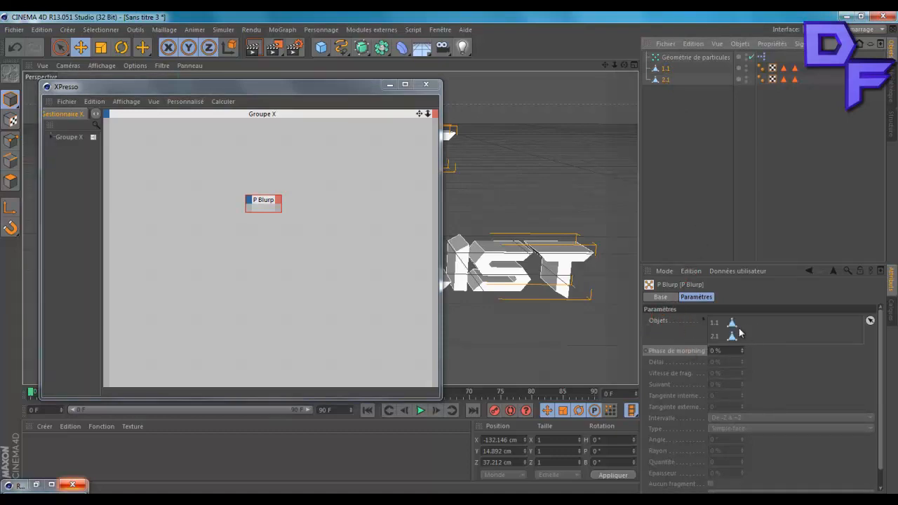
Minimise the XPresso editor and select the upper text object 1.1
left_click(389, 85)
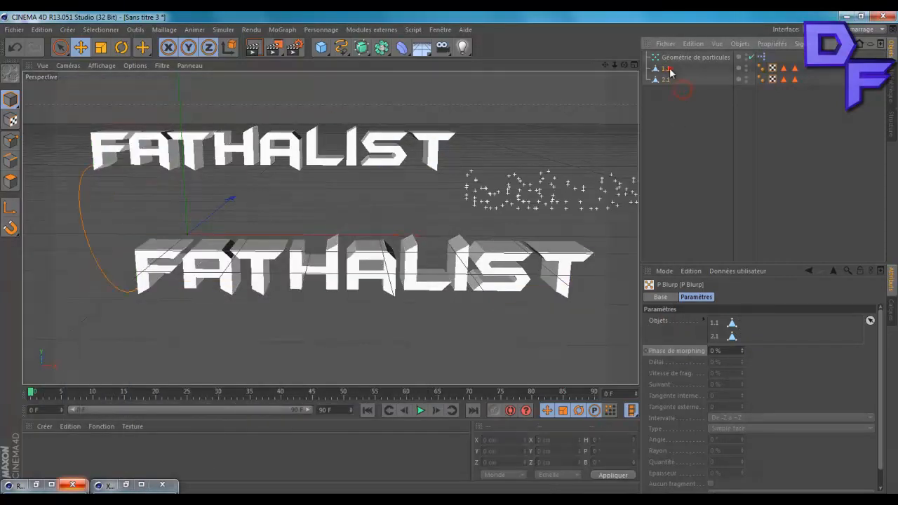
left_click(666, 68)
left_click(671, 96)
left_click(665, 69)
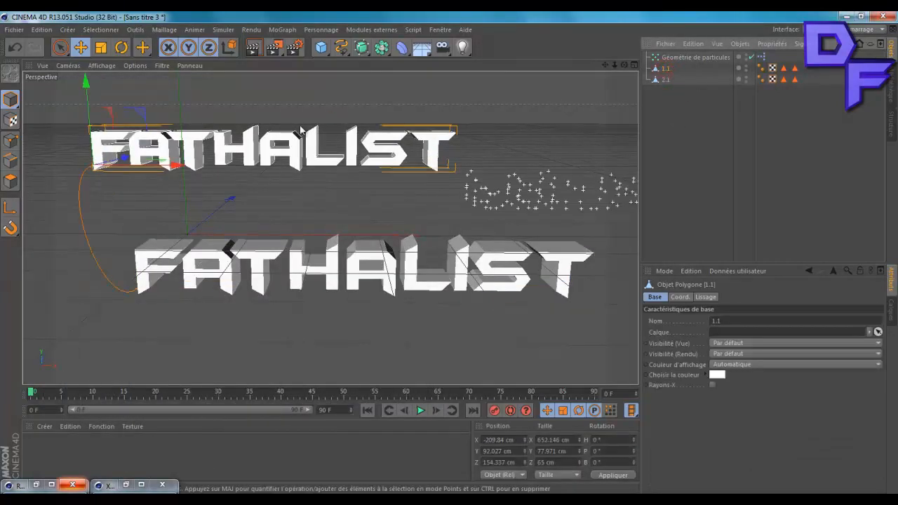
Reopen the particle geometry's XPresso graph, select the P Blurp node to access its parameters, and minimise the graph window
left_click(666, 80)
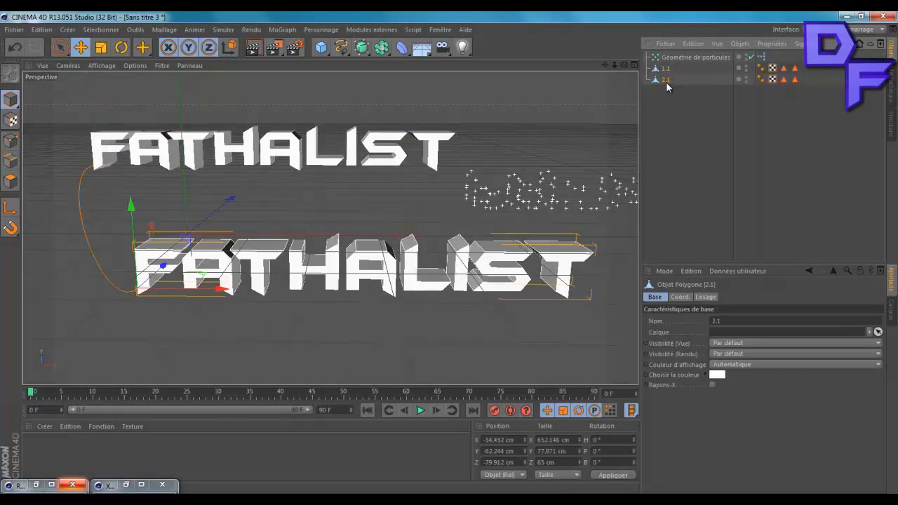
double_click(760, 57)
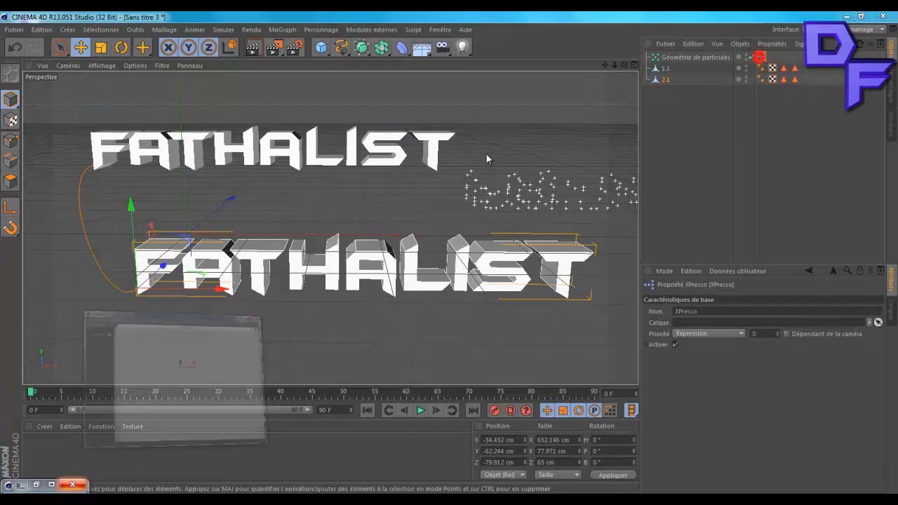
left_click(256, 203)
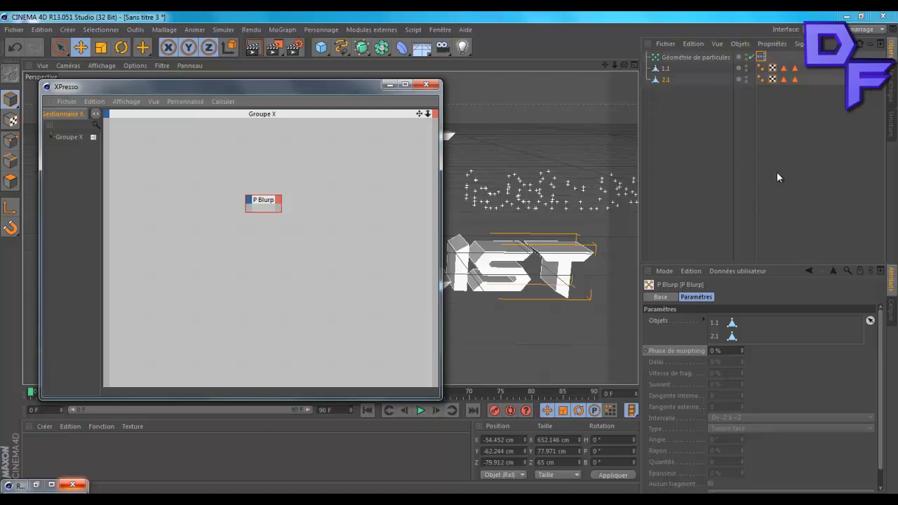
left_click(387, 85)
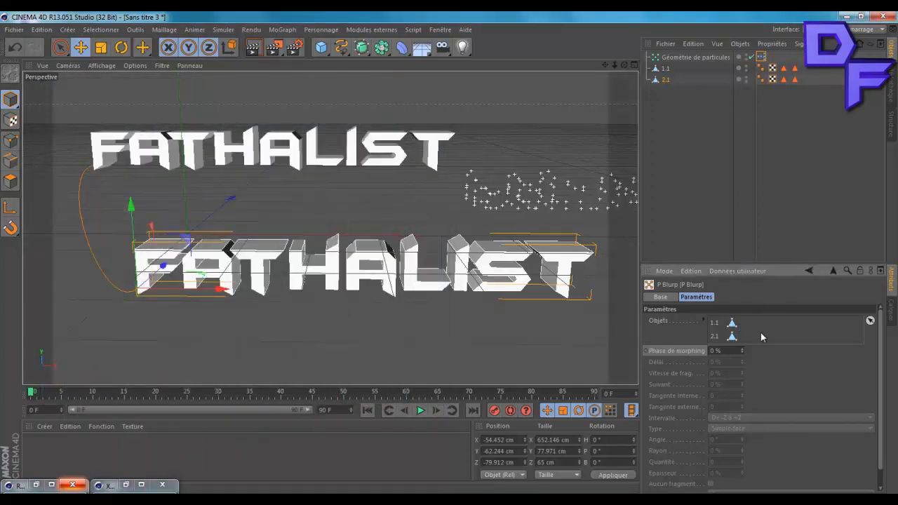
Set the fragment quantity to 1000 and the thickness to 4.5 % for both text objects in the P Blurp node
left_click(792, 337)
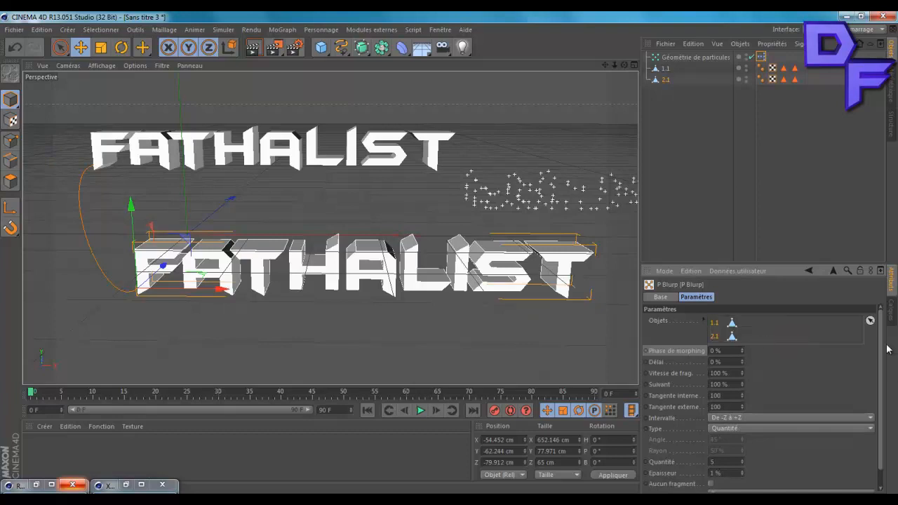
left_click_drag(880, 313, 893, 361)
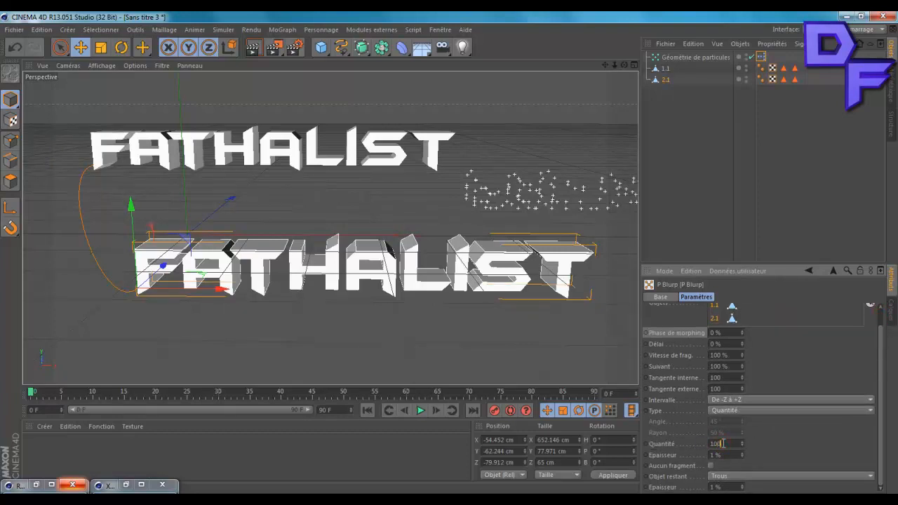
left_click(722, 454)
left_click_drag(881, 386, 881, 359)
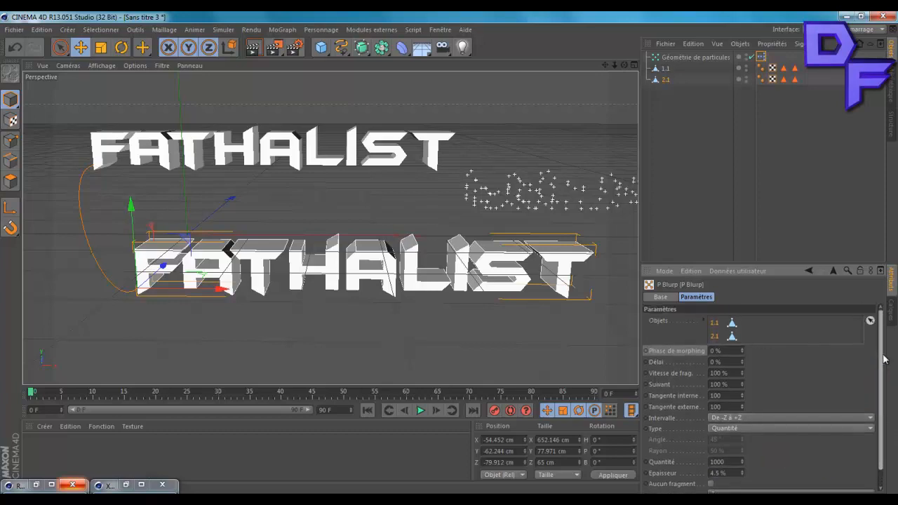
Keyframe the morphing phase of object 1.1 at 0 % on frame 0
left_click(715, 322)
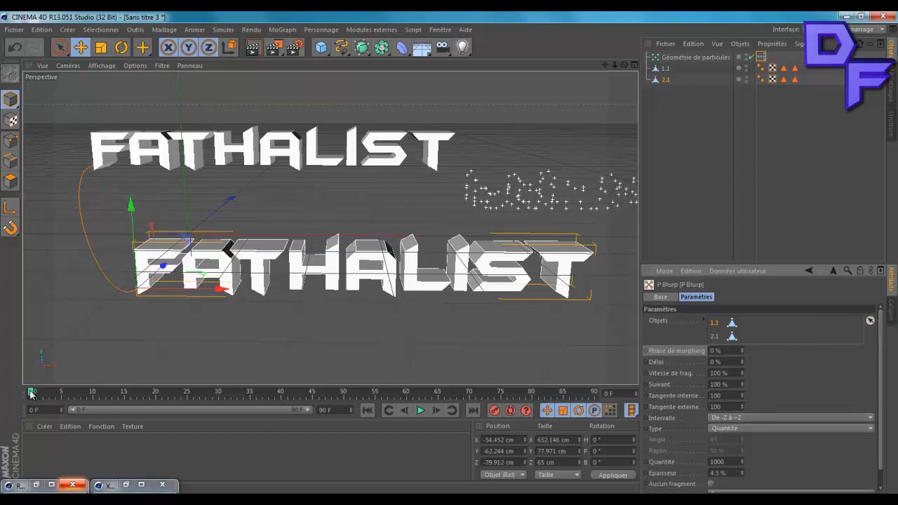
mouse_move(30, 392)
left_mouse_down()
mouse_move(75, 396)
mouse_move(17, 393)
left_mouse_up()
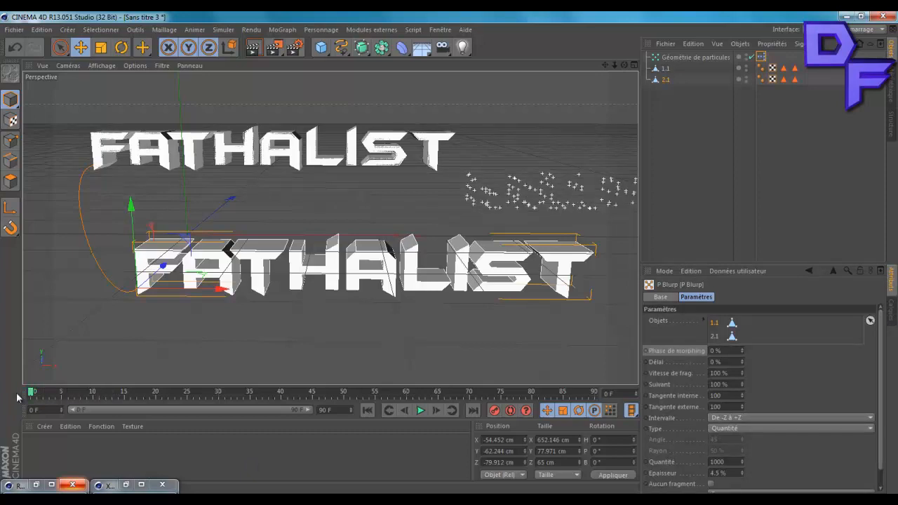
left_click(646, 351, "ctrl")
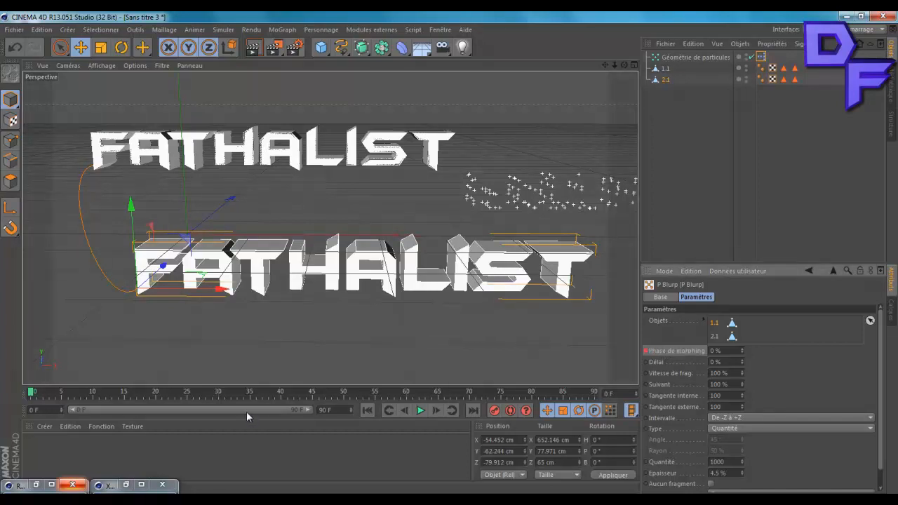
Keyframe the morphing phase of object 1.1 at 100 % on frame 90, then deselect the text object
left_click_drag(71, 396, 603, 392)
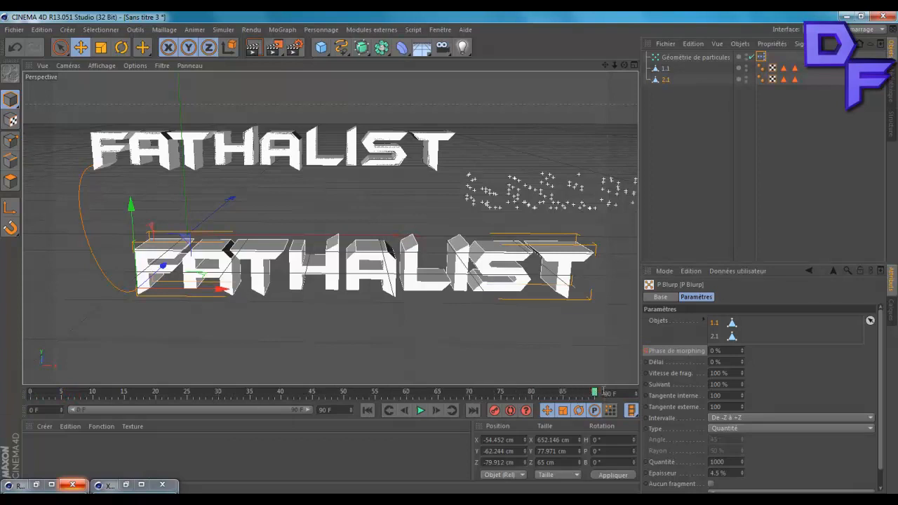
left_click(732, 351)
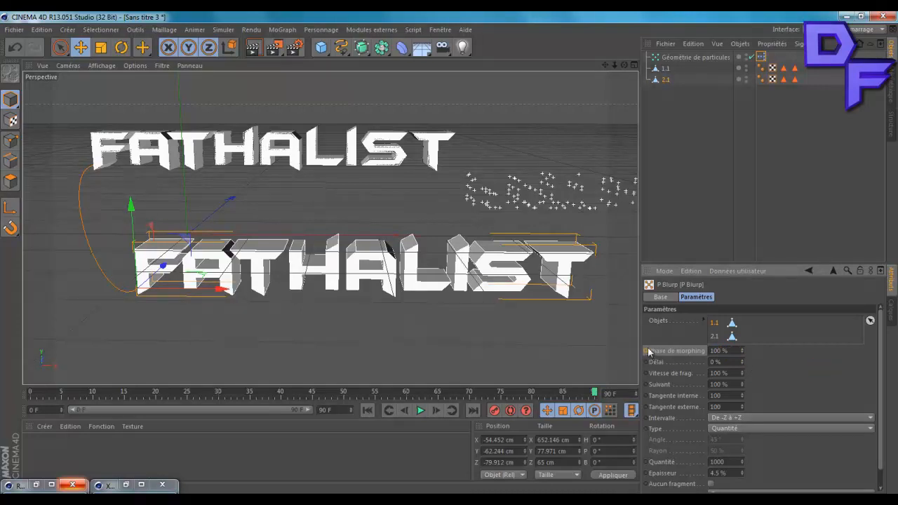
left_click(645, 351)
left_click(794, 368)
left_click(692, 194)
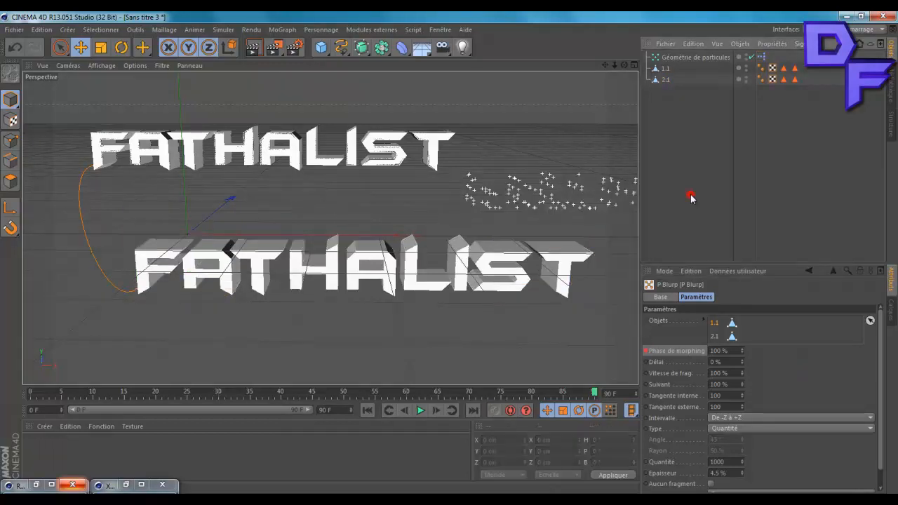
Play the timeline to preview the fragments morphing between the texts, and look through the P Blurp interval options
left_click(420, 410)
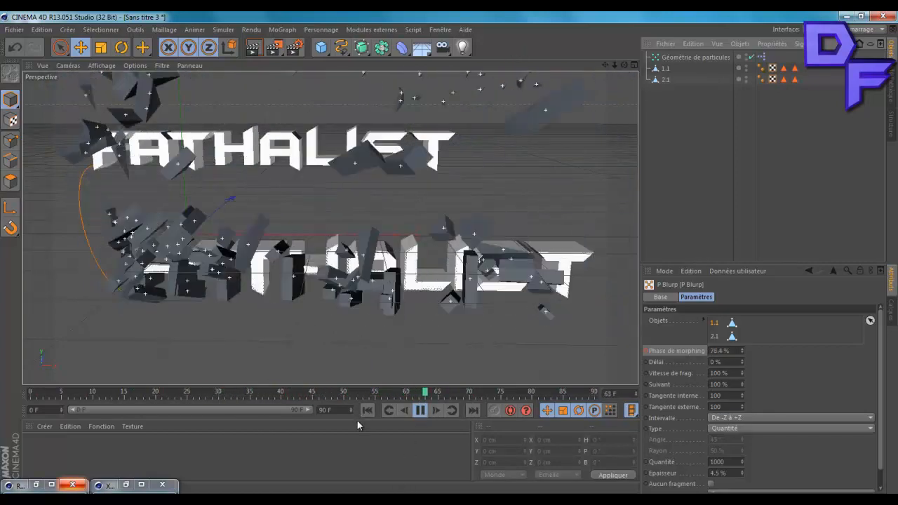
left_click(420, 410)
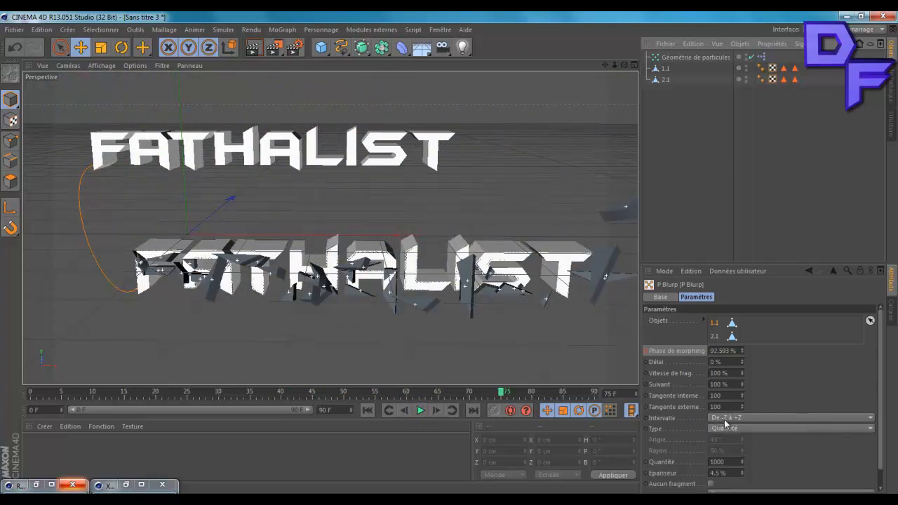
left_click(772, 416)
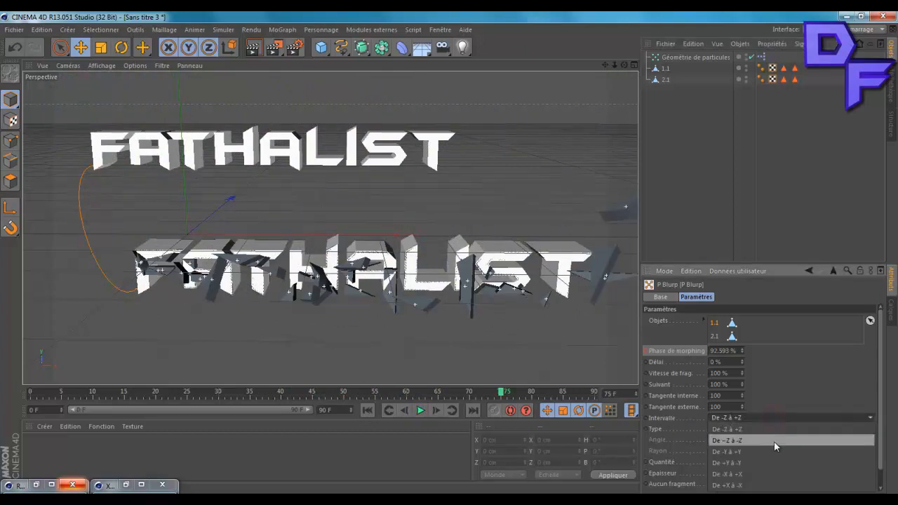
left_click(768, 418)
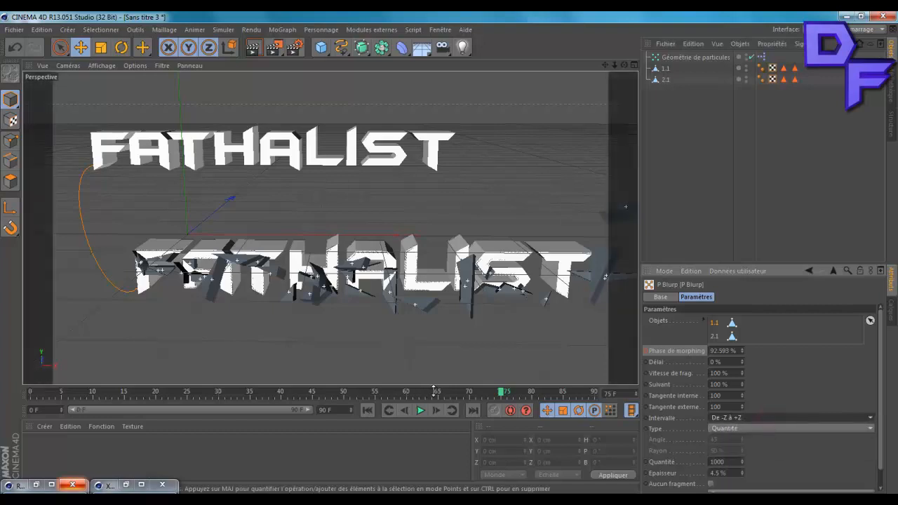
left_click(420, 410)
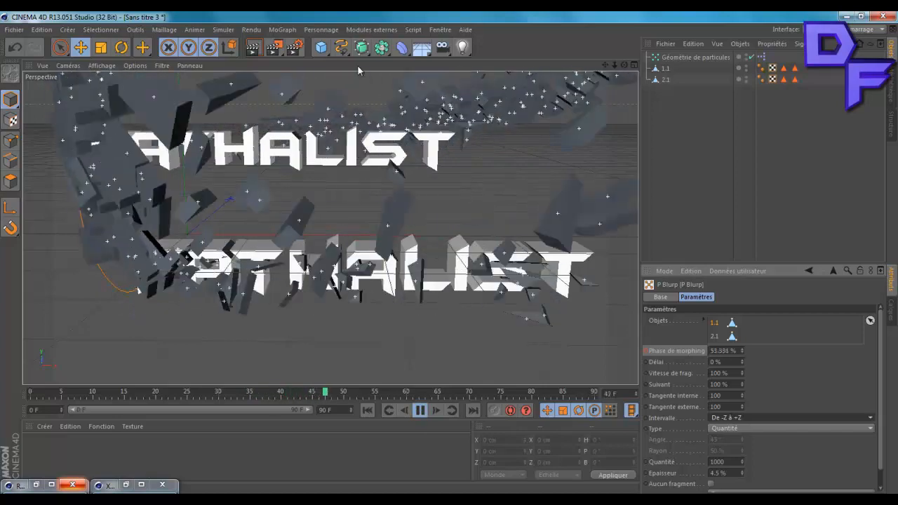
left_click(422, 411)
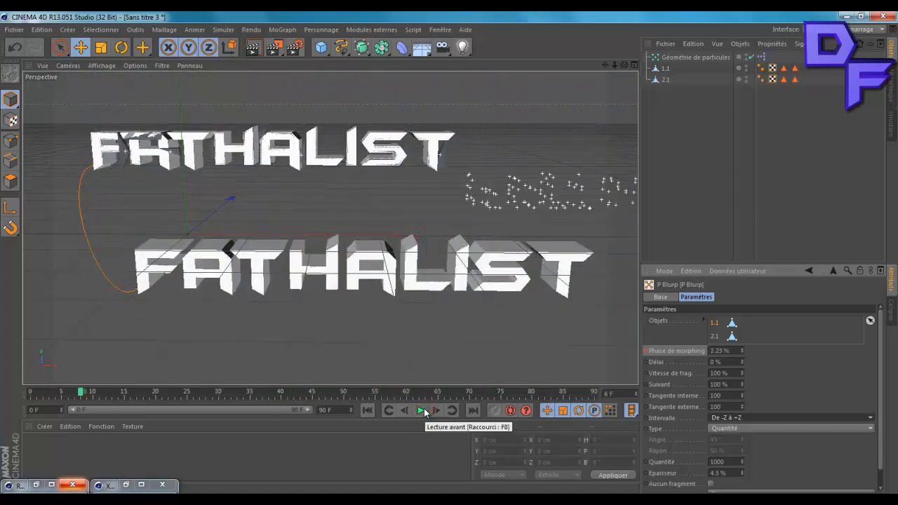
Hide the original text objects 1.1 and 2.1 in both the viewport and the render
left_click(746, 67)
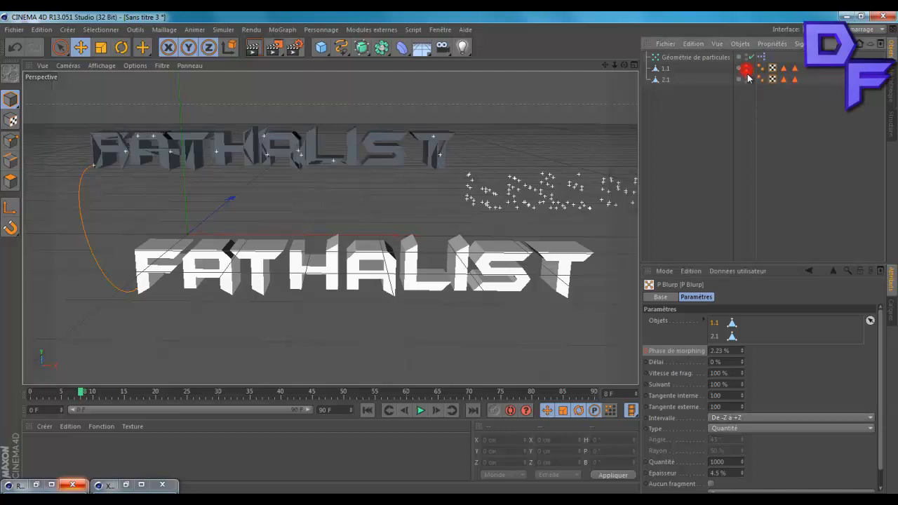
left_click(746, 78)
left_click(746, 80)
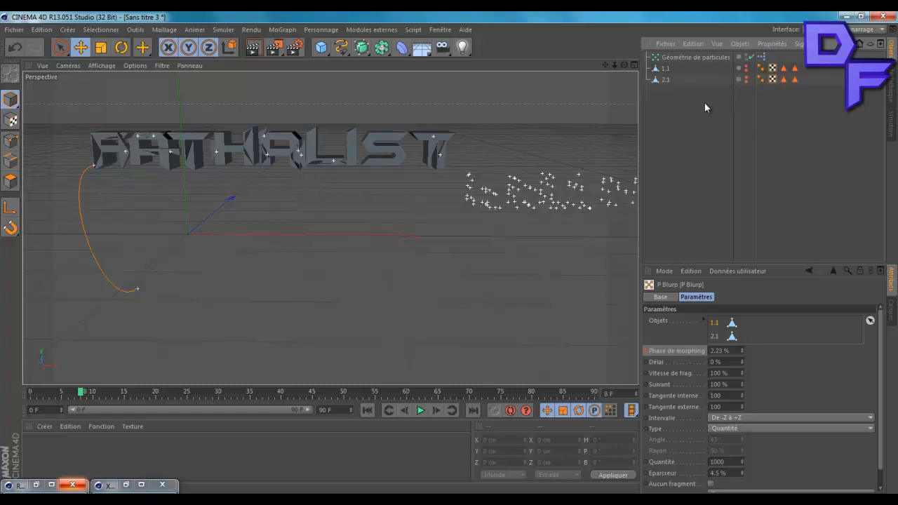
left_click(747, 68)
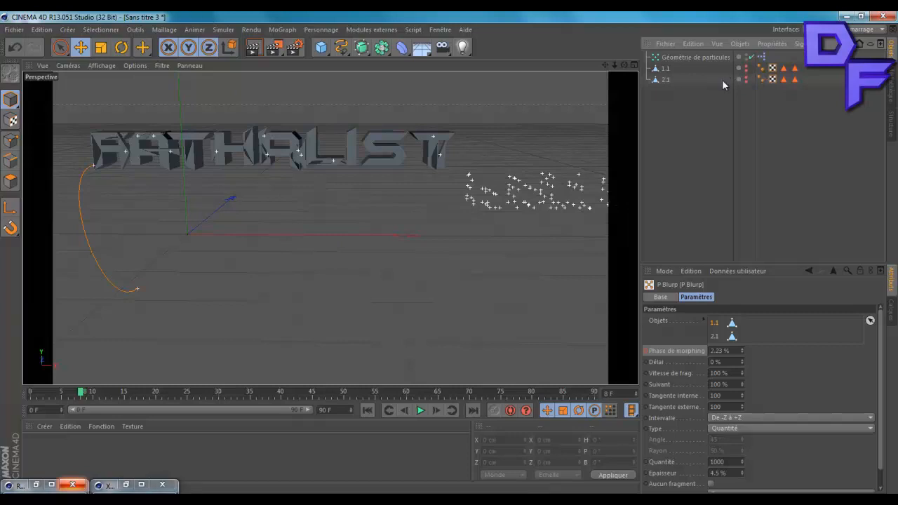
left_click(318, 192)
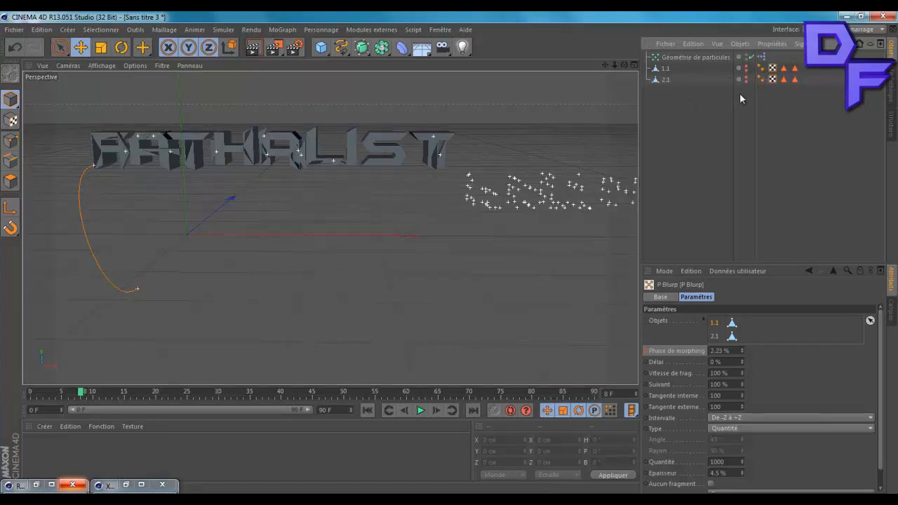
Try the De +Y à -Y and De +X à -X intervals for the P Blurp morph during playback
left_click(421, 411)
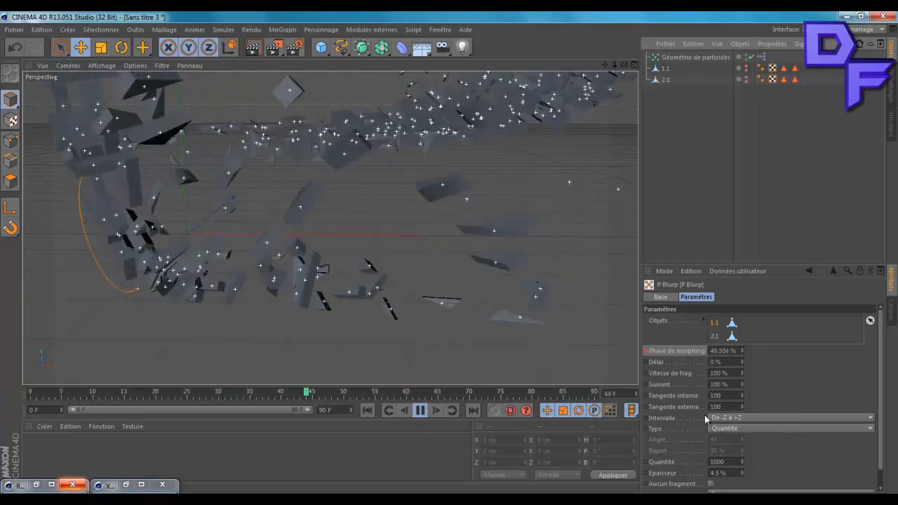
left_click(780, 417)
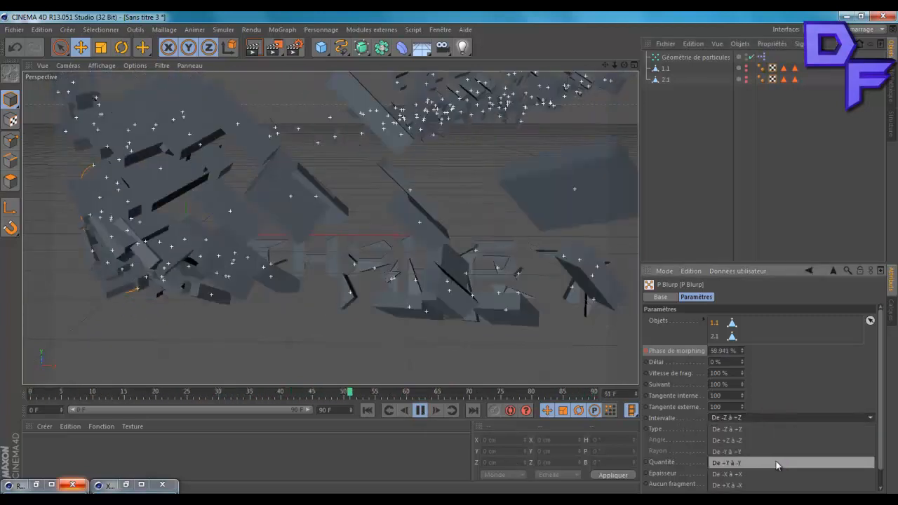
left_click(775, 462)
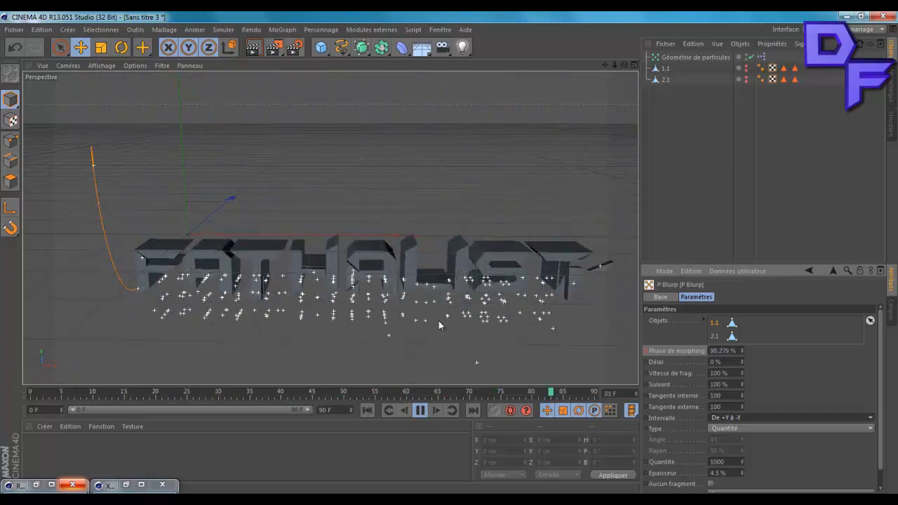
left_click(797, 416)
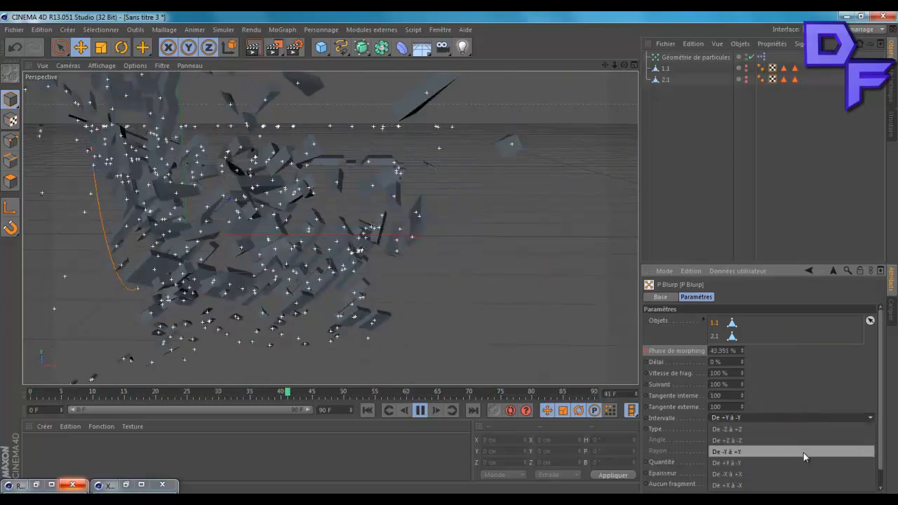
left_click(805, 486)
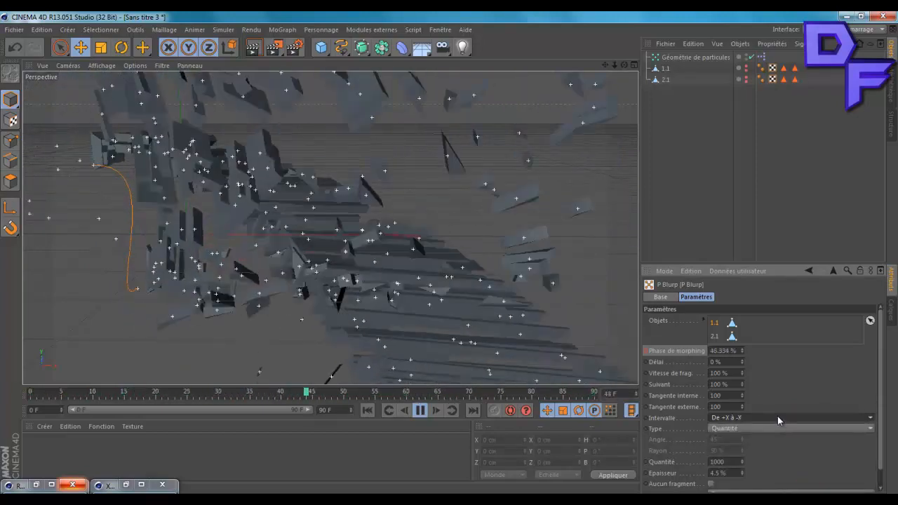
Set the P Blurp interval to De -X à +X, preview the morph, and stop playback with the timeline at frame 0
left_click(777, 416)
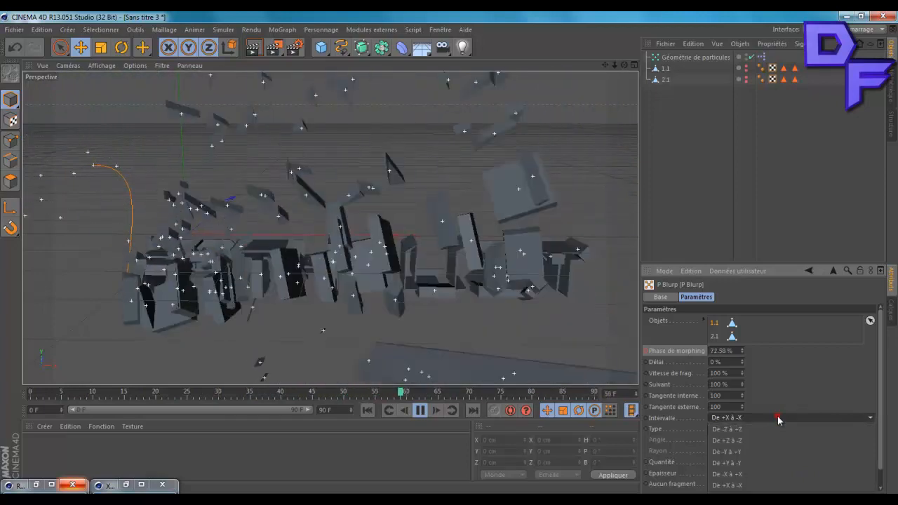
left_click(776, 474)
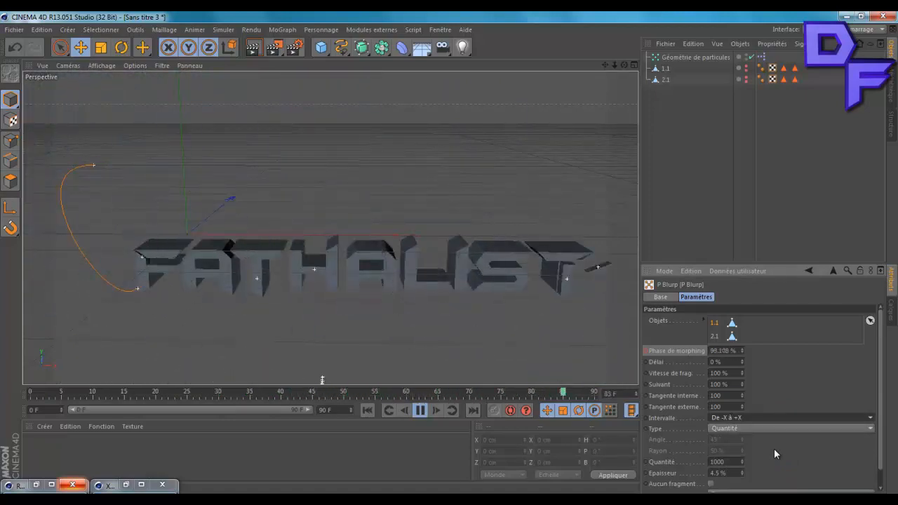
left_click(876, 337)
mouse_move(880, 334)
left_mouse_down()
mouse_move(880, 383)
mouse_move(875, 317)
left_mouse_up()
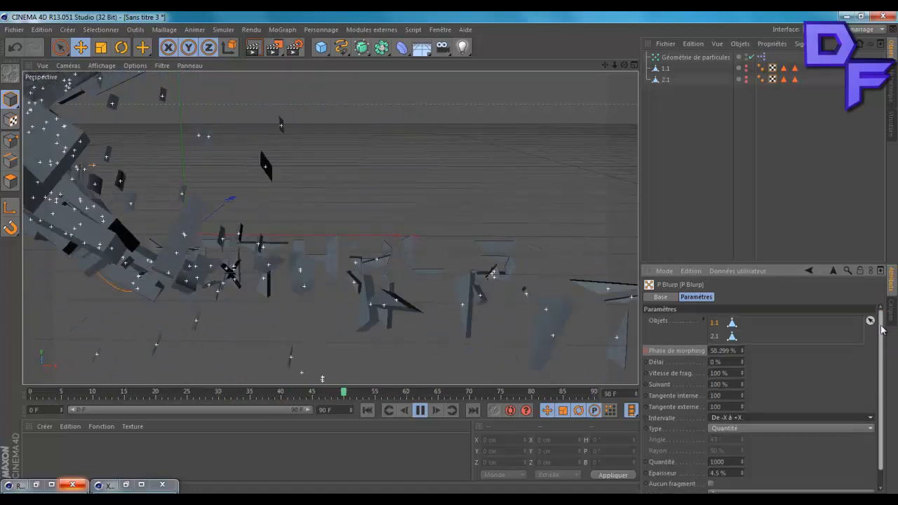
left_click(420, 410)
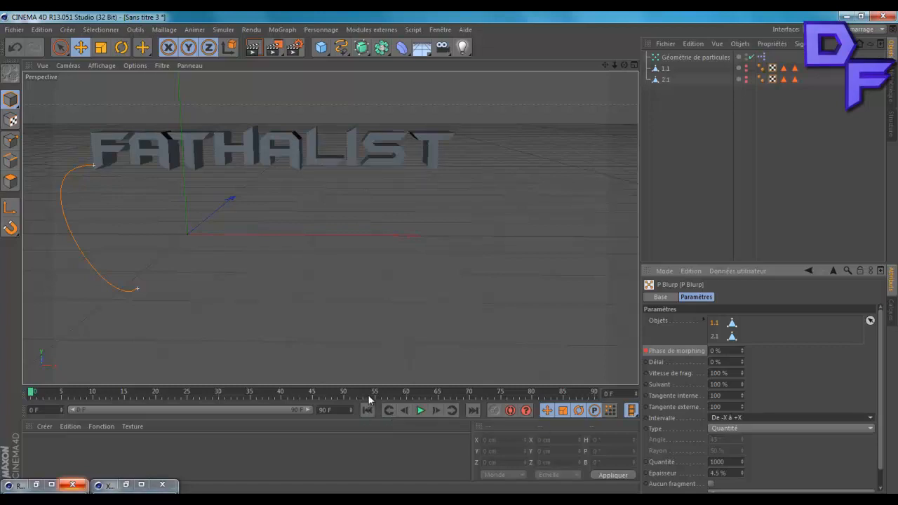
Create two new default materials
left_click(43, 427)
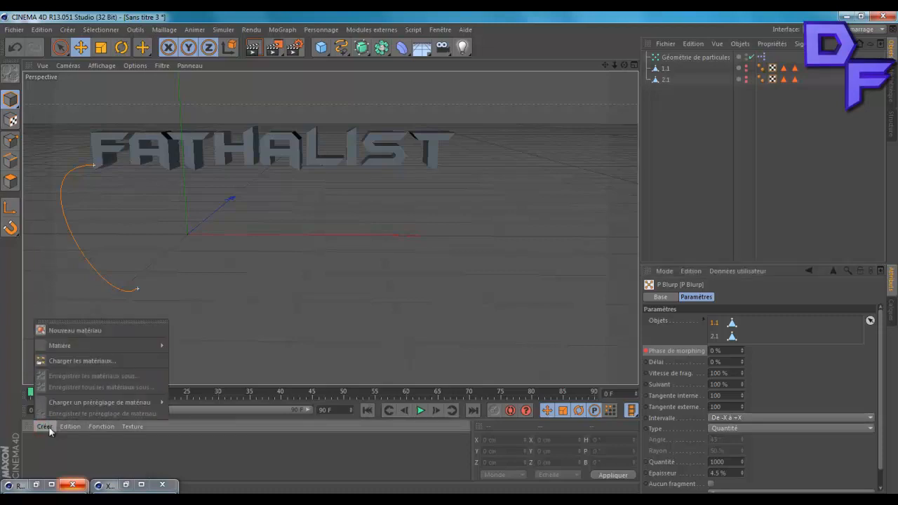
left_click(60, 330)
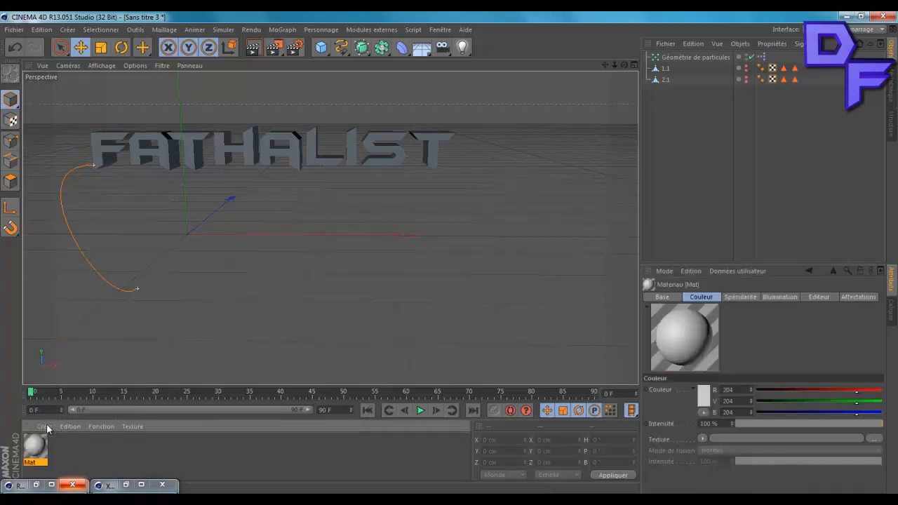
left_click(45, 428)
left_click(63, 330)
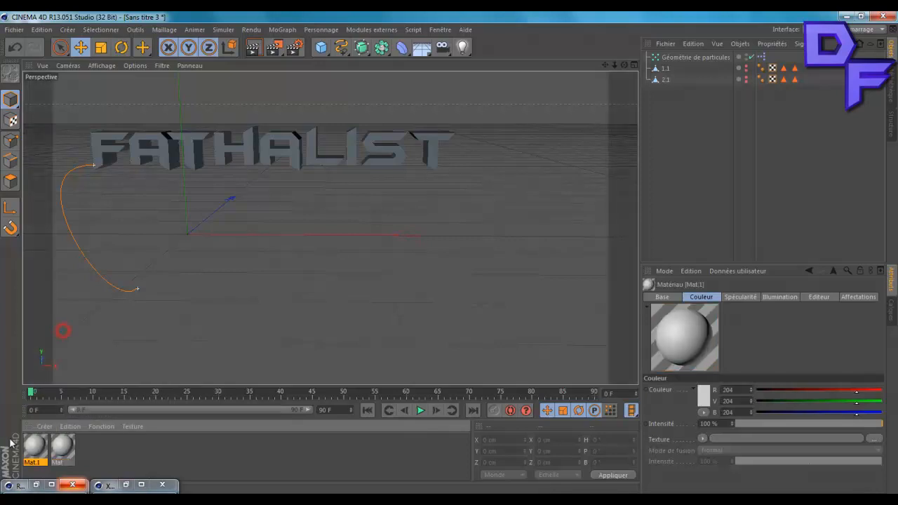
Set the colour of the material Mat to purple with R 82, V 0, B 189
double_click(70, 454)
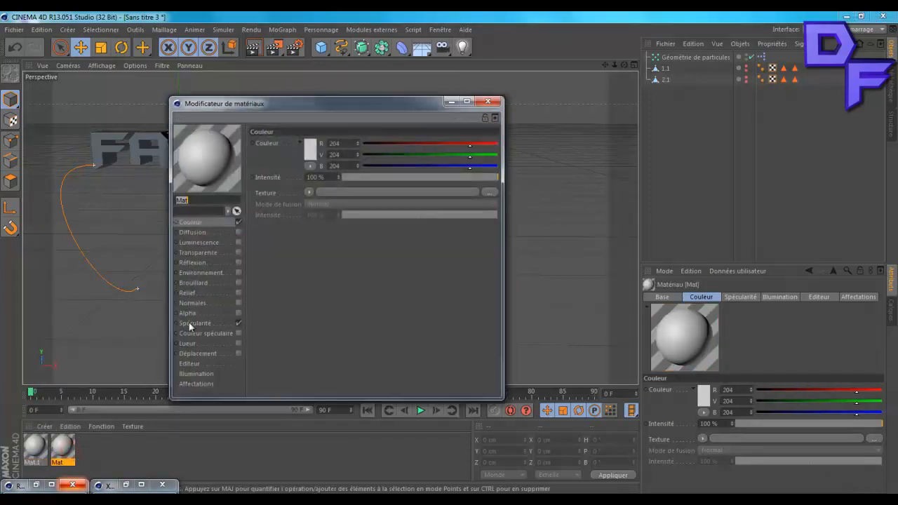
left_click(314, 158)
left_click(365, 113)
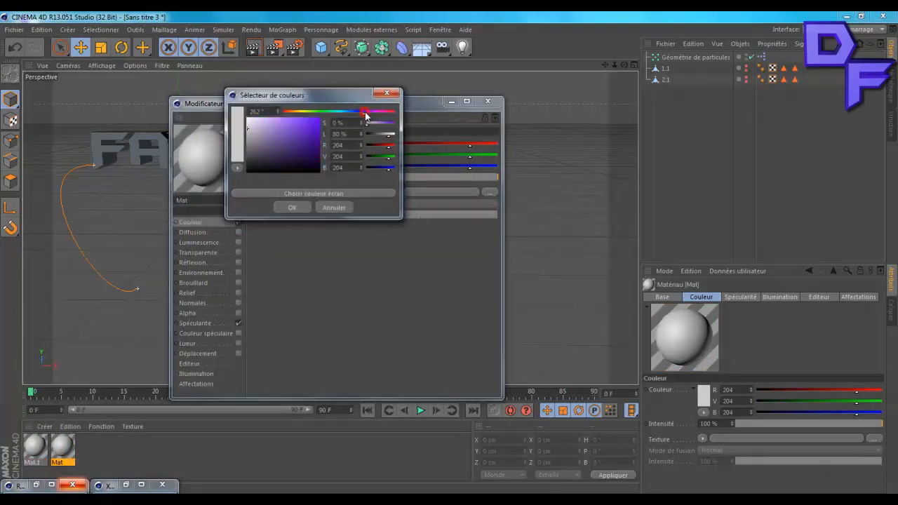
left_click(314, 132)
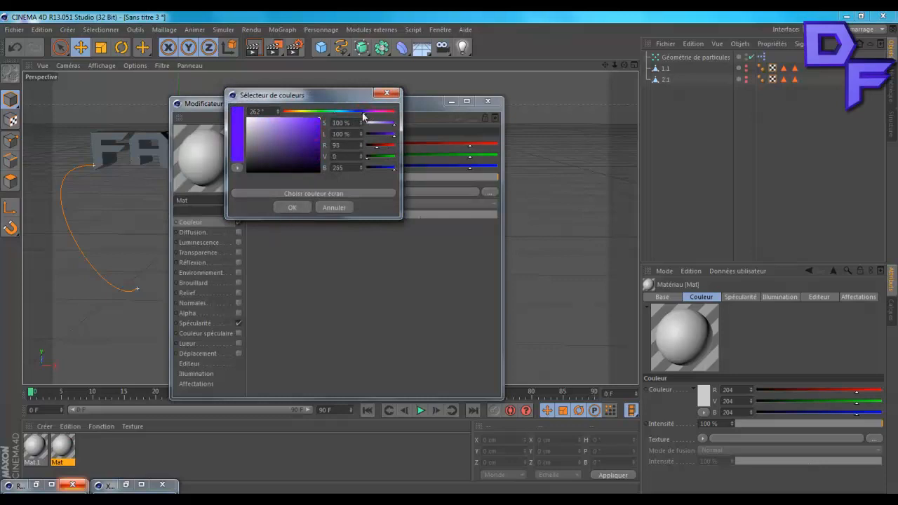
left_click_drag(363, 117, 367, 115)
mouse_move(317, 135)
left_mouse_down()
mouse_move(324, 141)
mouse_move(319, 133)
left_mouse_up()
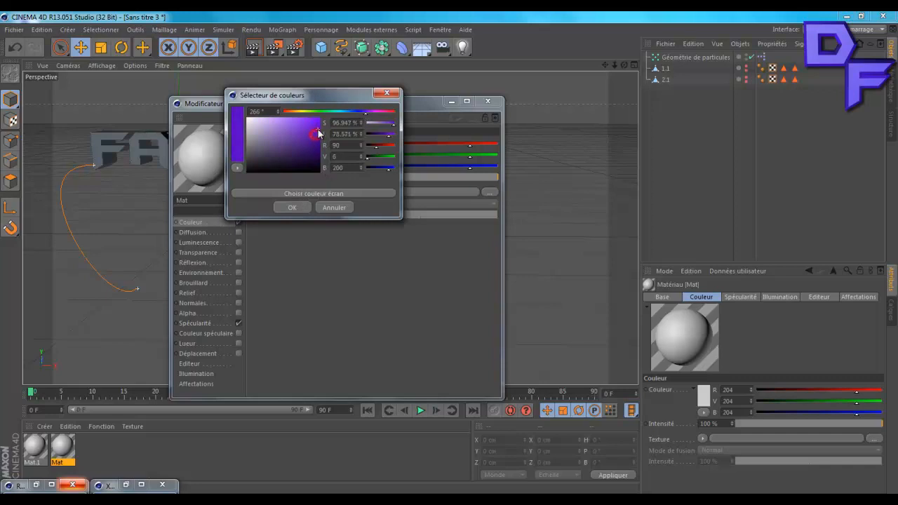
left_click(293, 207)
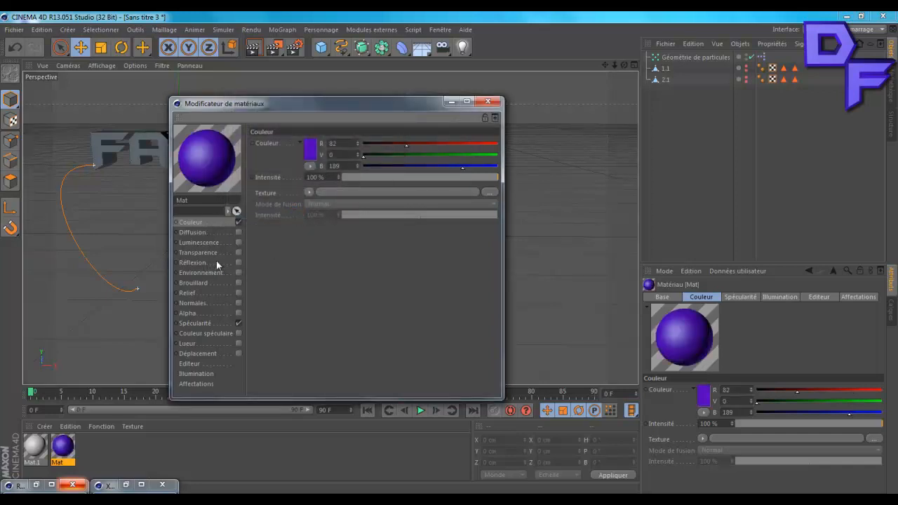
Enable reflection on the purple material Mat with a Fresnel texture, and put its material editor away
left_click(239, 262)
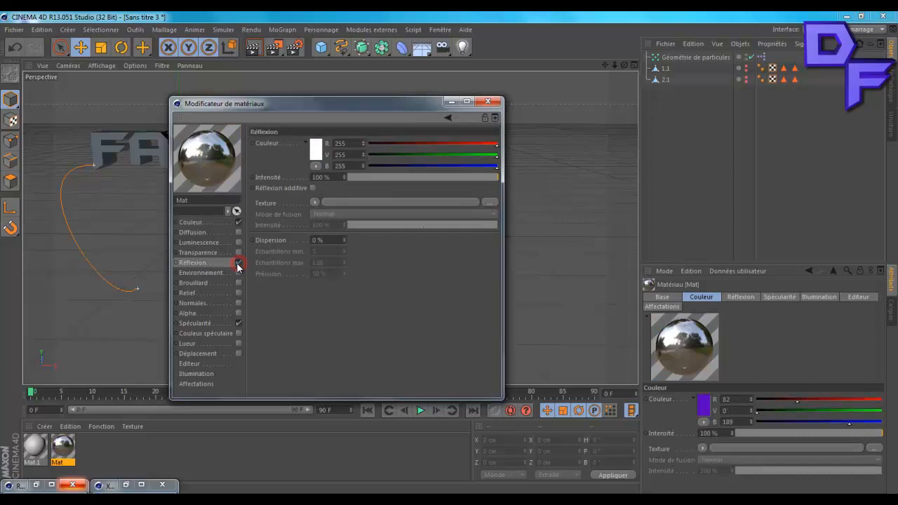
left_click(315, 202)
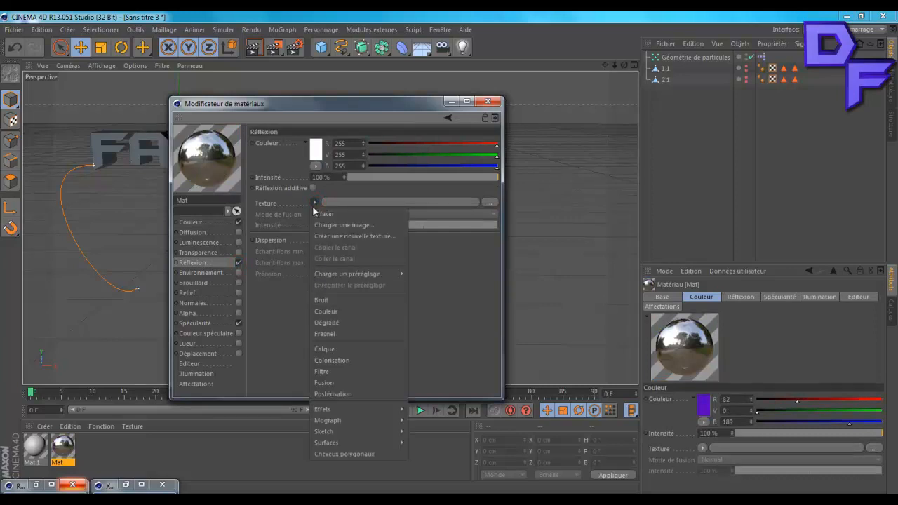
left_click(333, 333)
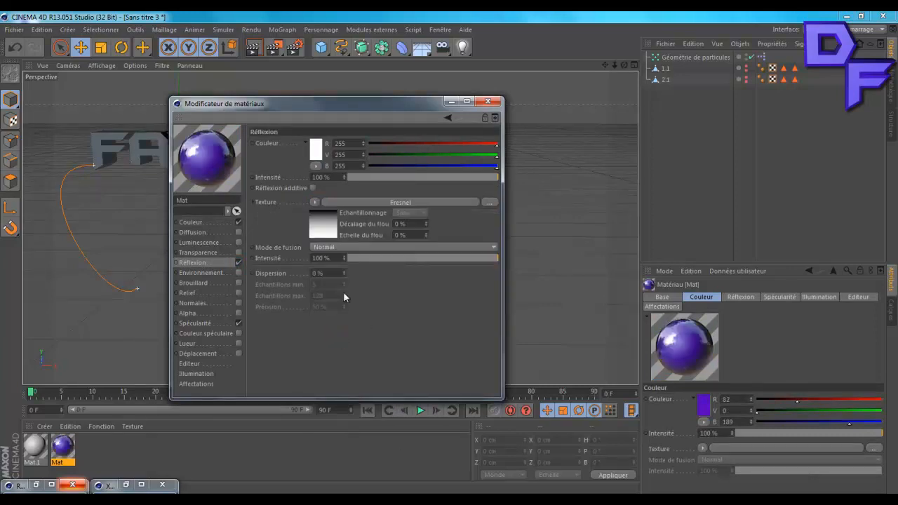
left_click(451, 100)
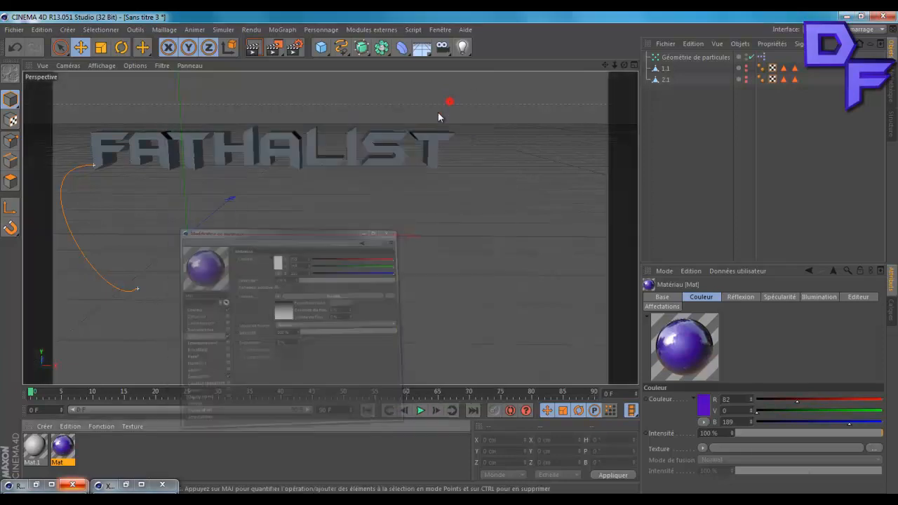
Set the colour of the material Mat.1 to bright green with R 38, V 255, B 0
left_click(36, 446)
double_click(36, 445)
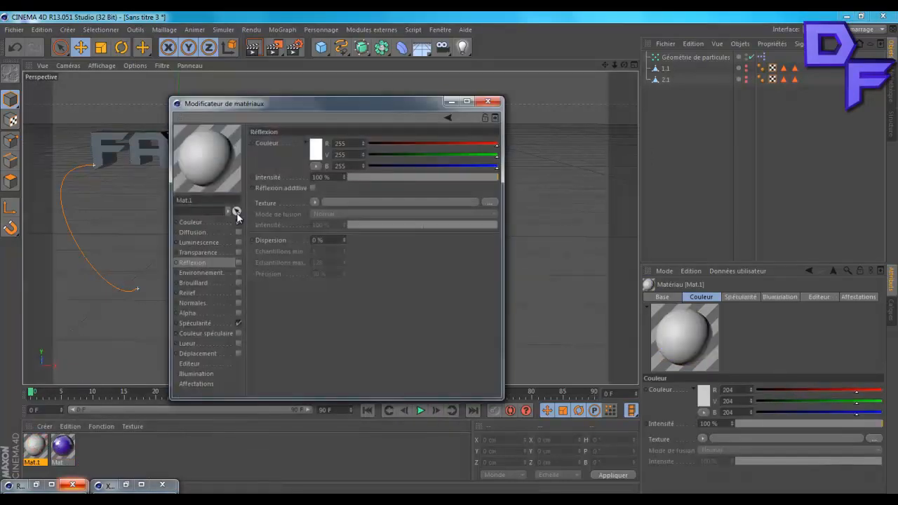
left_click(222, 224)
left_click(314, 143)
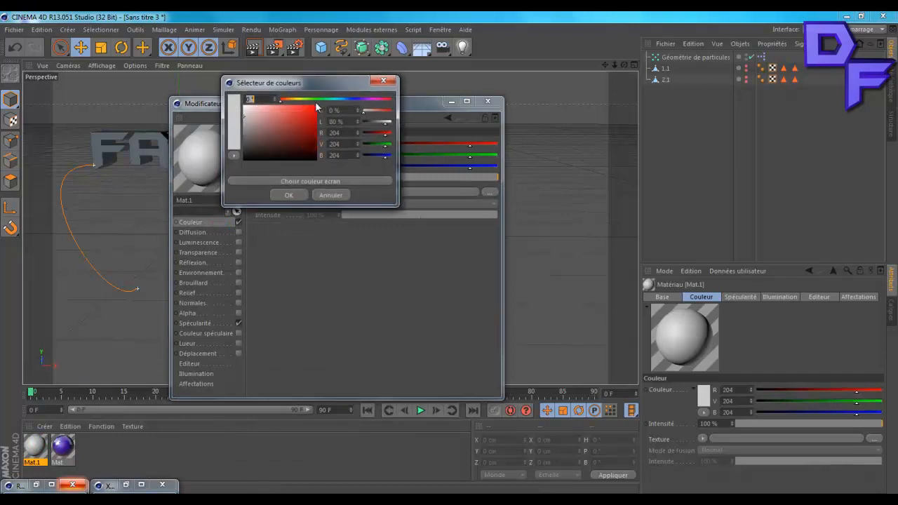
left_click_drag(350, 100, 354, 99)
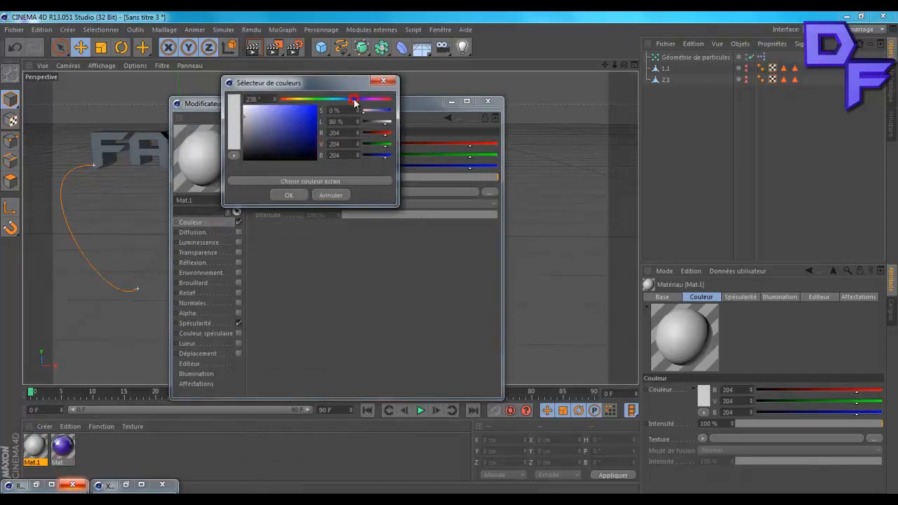
left_click_drag(238, 132, 323, 99)
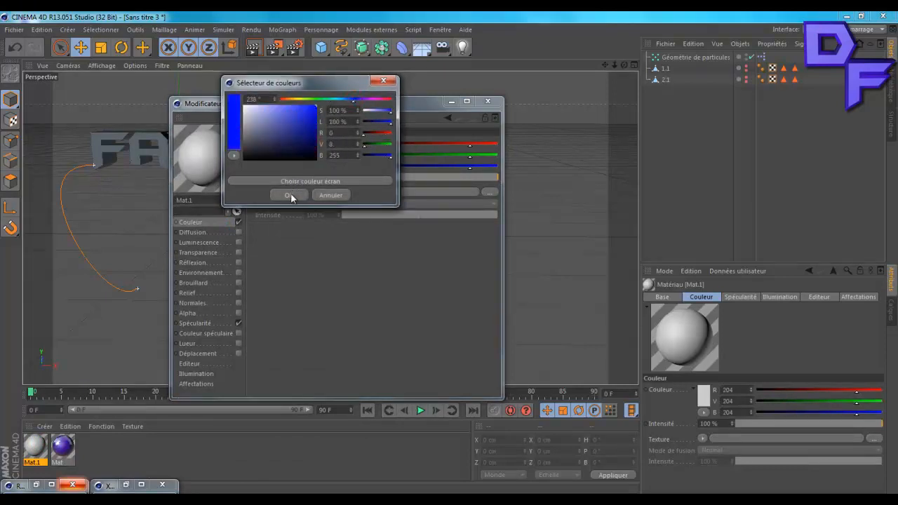
left_click(314, 100)
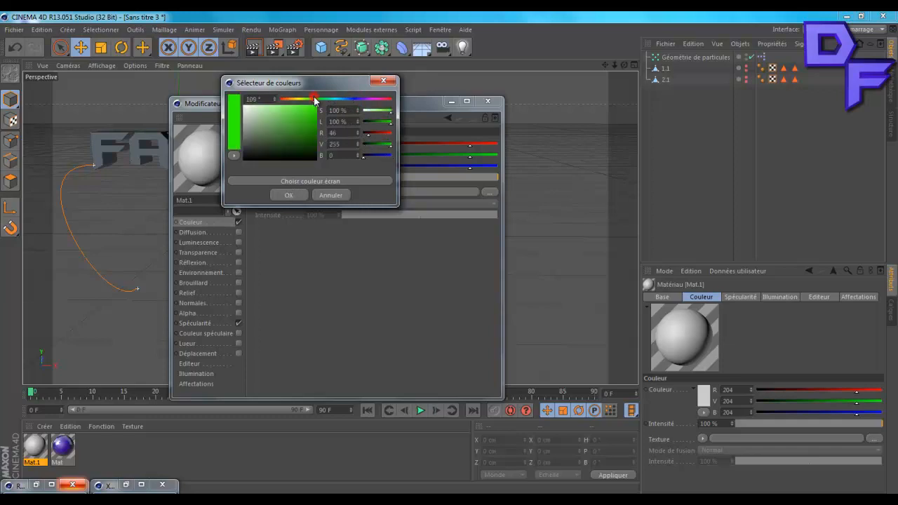
left_click_drag(310, 116, 328, 99)
left_click(295, 196)
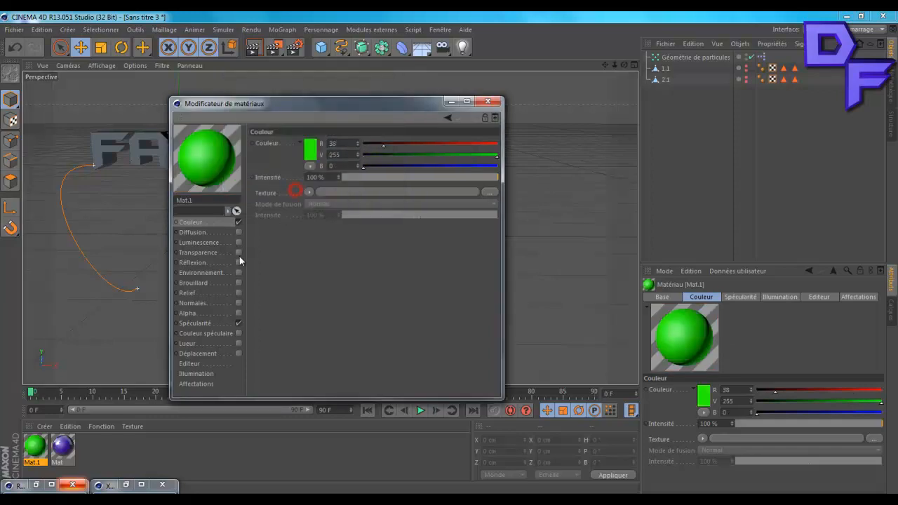
Enable reflection on the green material Mat.1 with a Fresnel texture, and put its material editor away
left_click(239, 262)
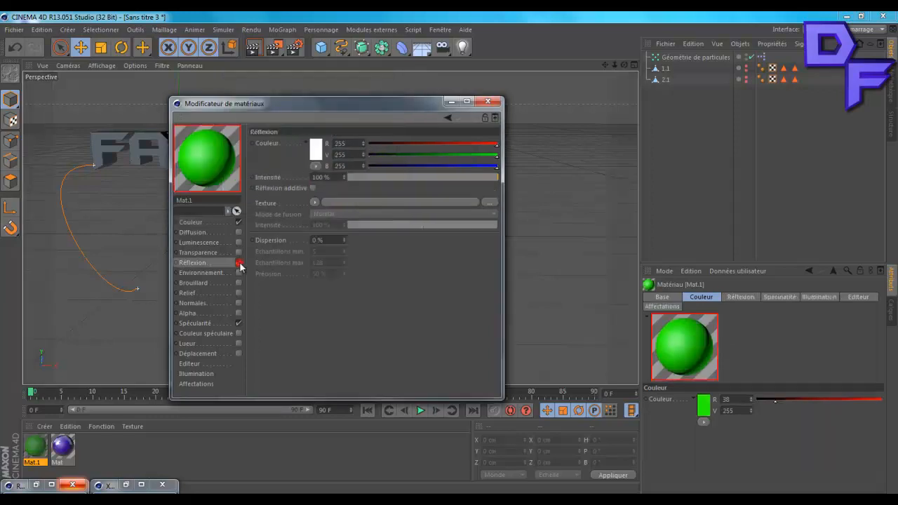
left_click(315, 202)
left_click(337, 333)
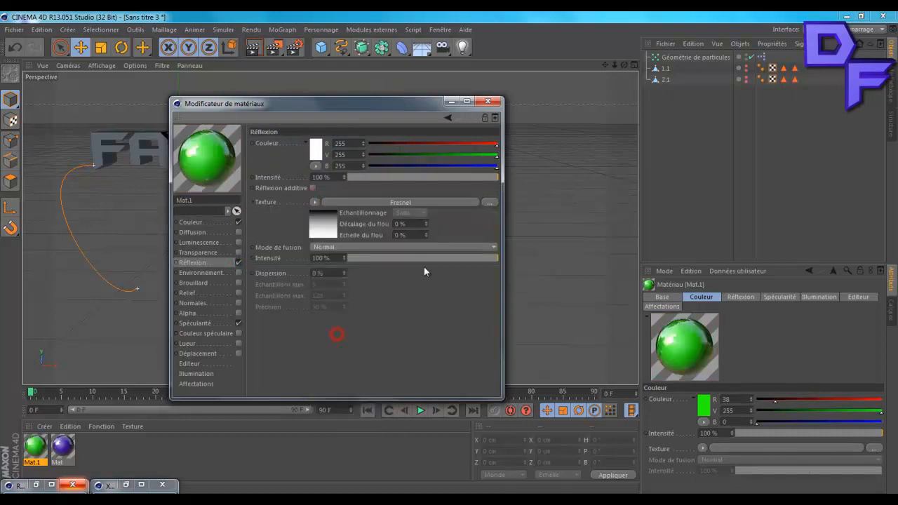
left_click(451, 102)
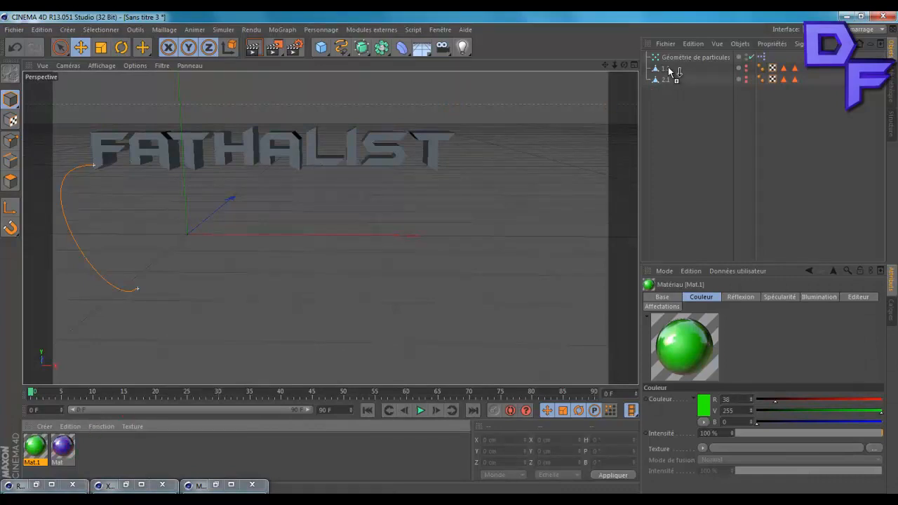
Assign the green Mat.1 to object 1.1 and the purple Mat to object 2.1
left_click_drag(669, 70, 668, 82)
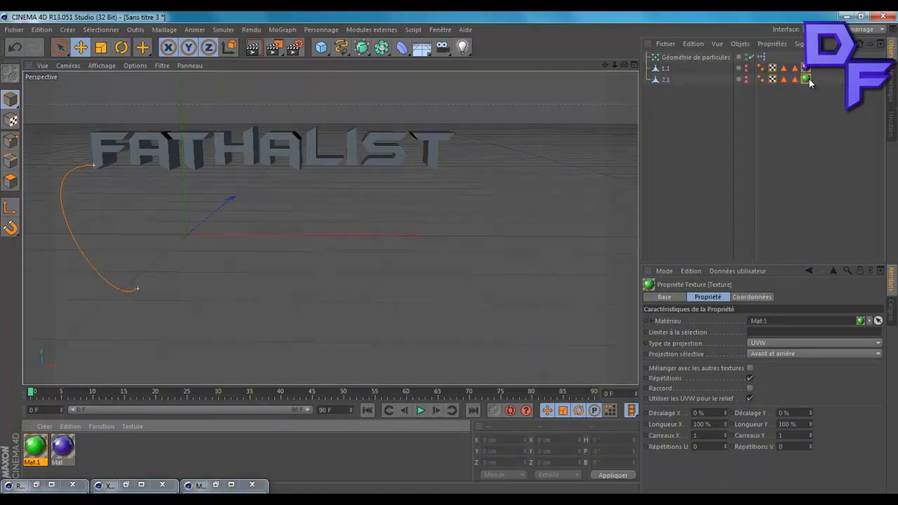
left_click_drag(817, 70, 808, 80)
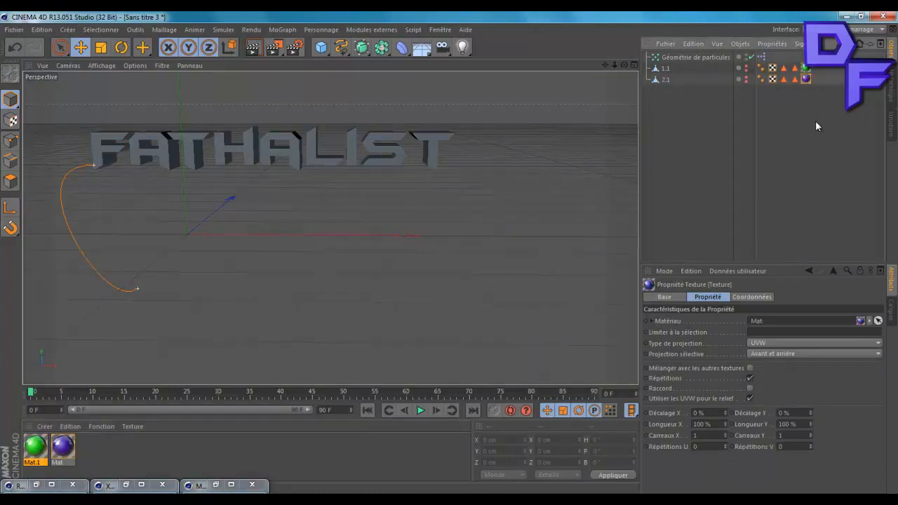
left_click(815, 120)
Preview the coloured morph, return the timeline to frame 0, and render the perspective view
left_click(420, 410)
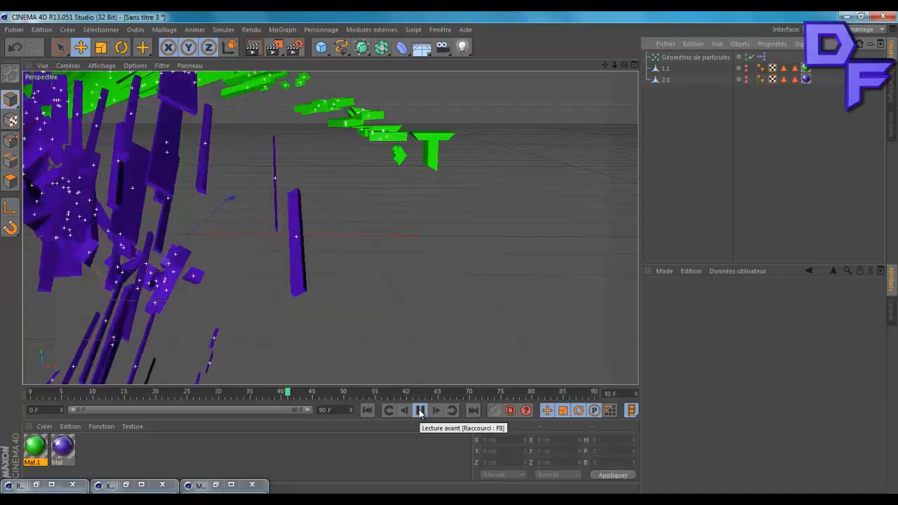
left_click(420, 410)
left_click(367, 414)
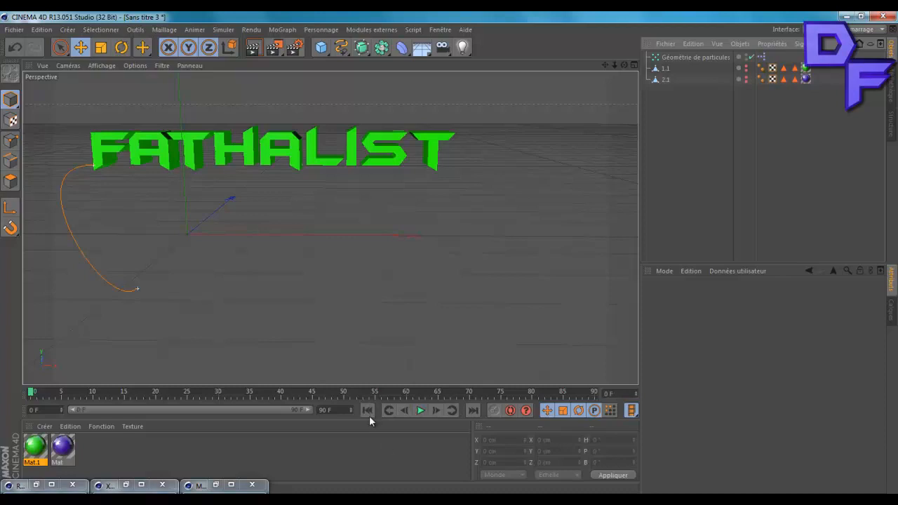
left_click(255, 46)
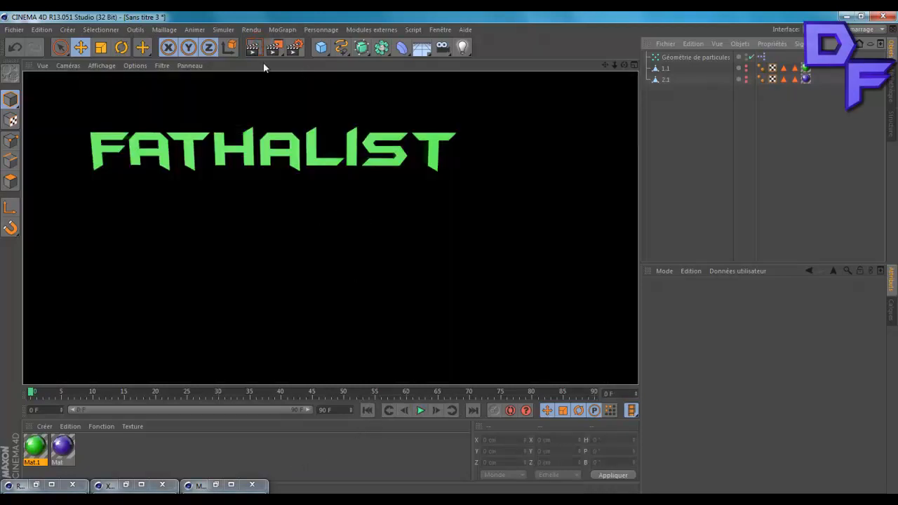
Add a Sol floor object and lower it to about Y -123 cm, under the purple text at frame 90
left_click(422, 47)
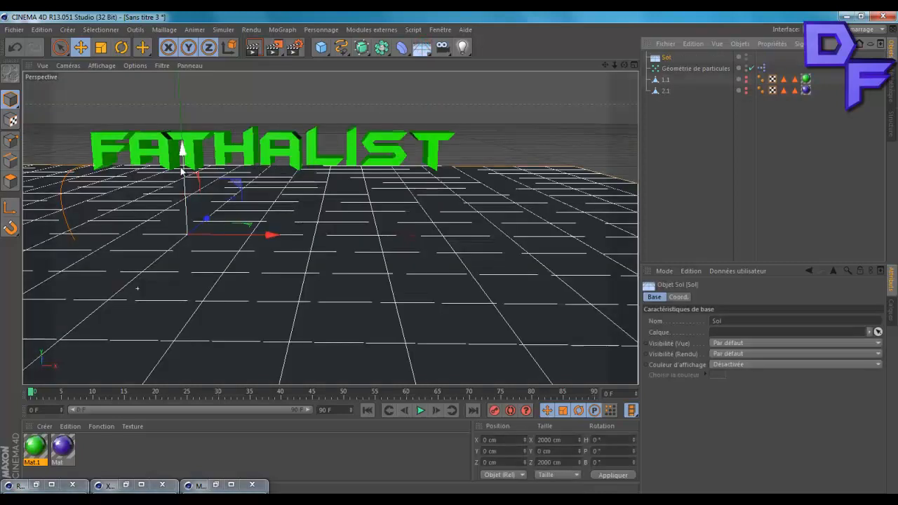
left_click_drag(181, 149, 188, 175)
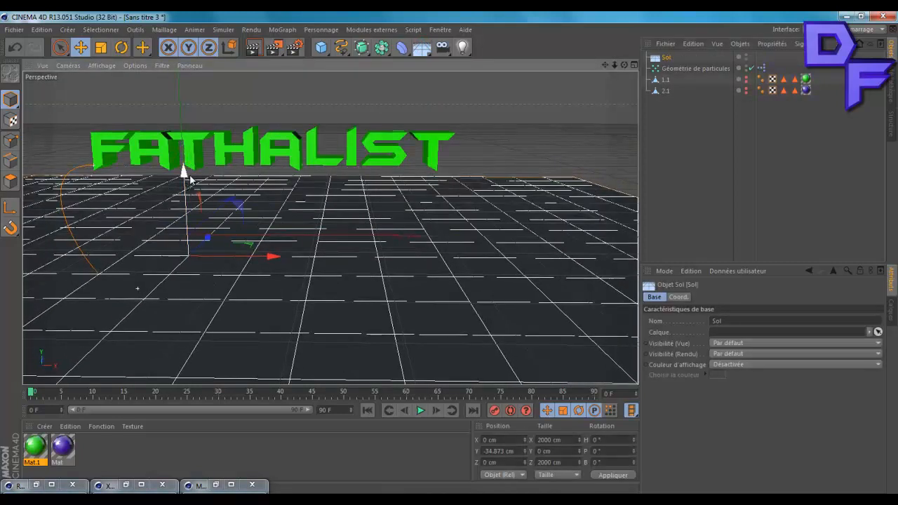
left_click_drag(148, 395, 602, 402)
left_click_drag(195, 170, 180, 229)
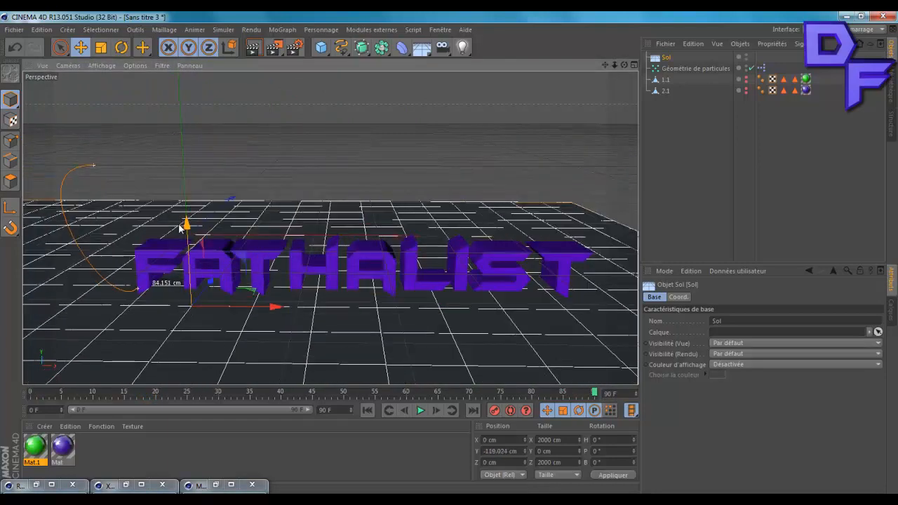
Duplicate the Sol floor and set the copy's P rotation to 90° to make a vertical wall
left_click_drag(608, 65, 451, 258)
left_click_drag(631, 64, 306, 295)
left_click_drag(623, 65, 451, 253)
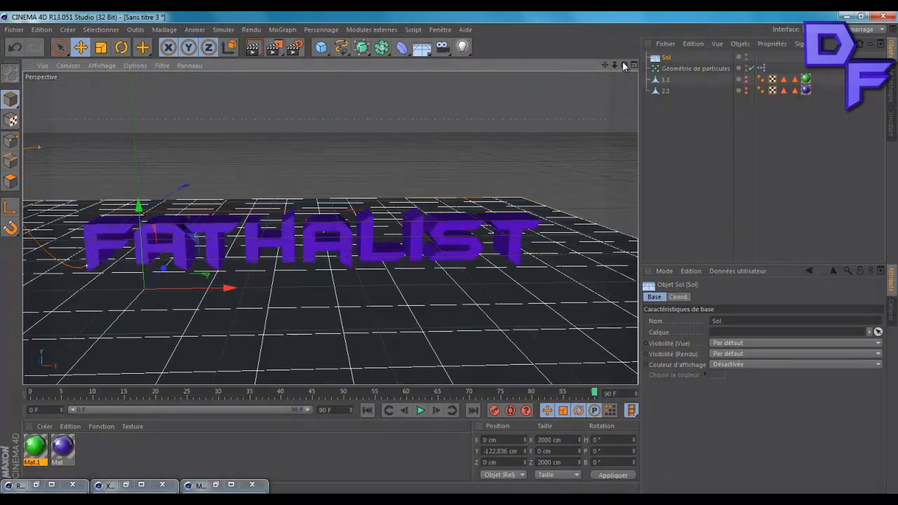
left_click(667, 59)
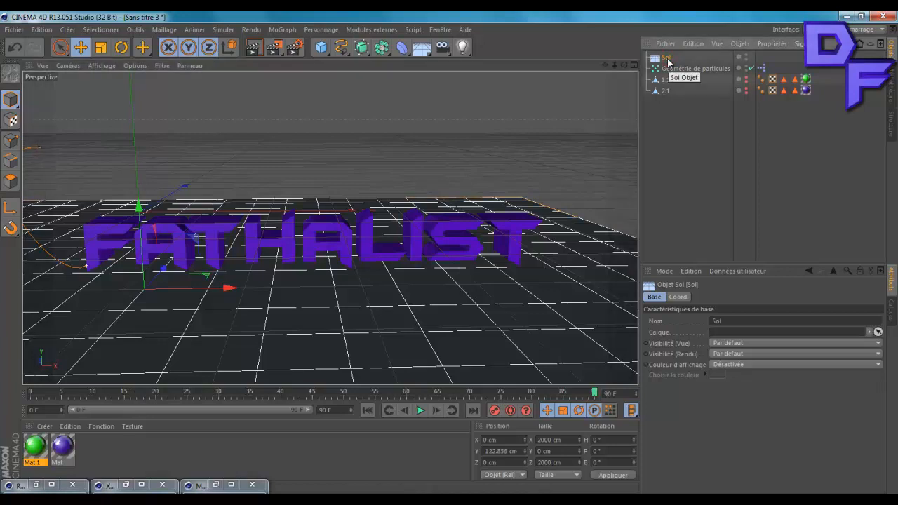
key("ctrl+c")
key("ctrl+v")
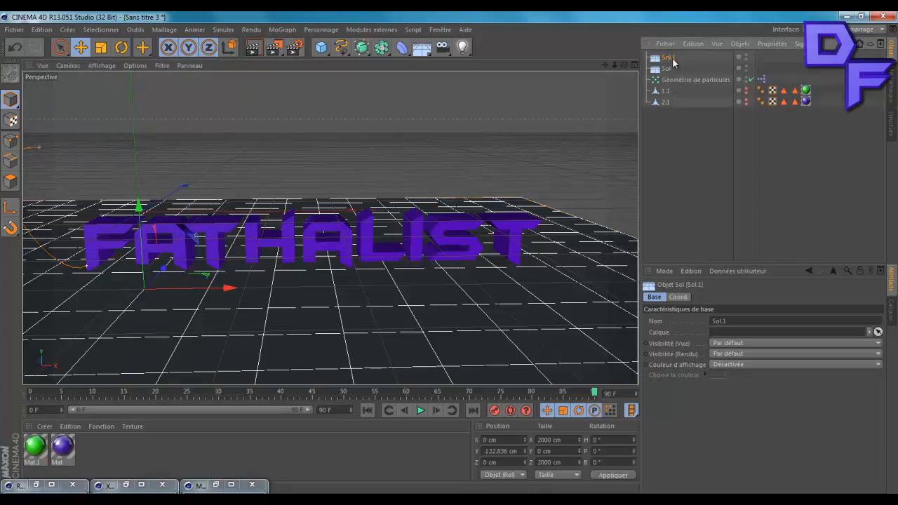
left_click(605, 451)
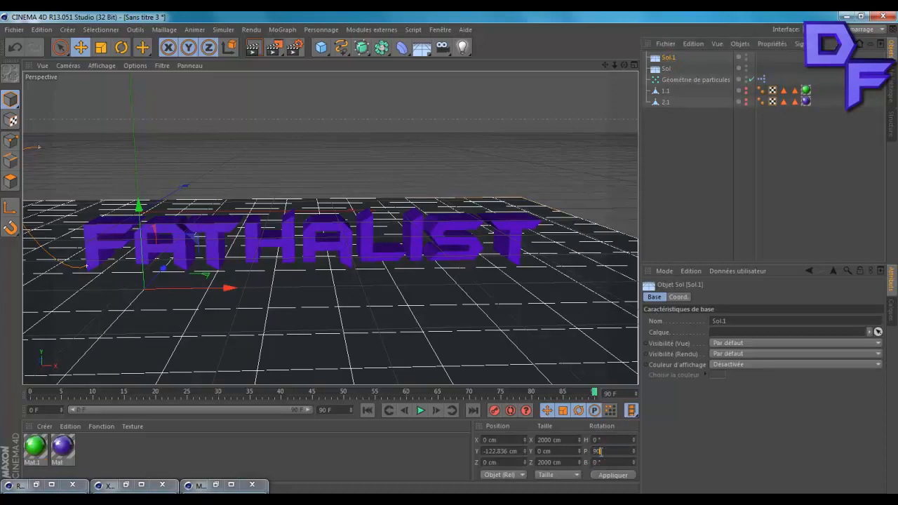
left_click(607, 477)
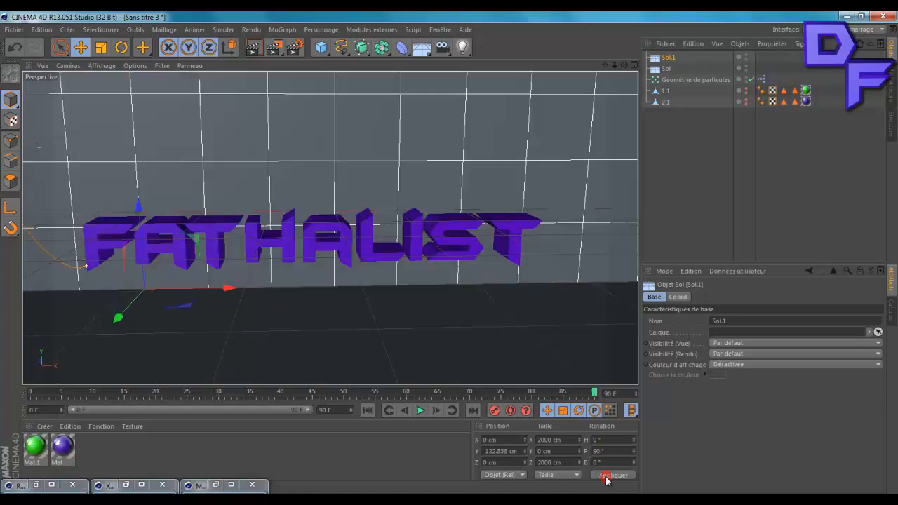
With the timeline at frame 0, move the vertical wall Sol.1 back behind the text to about Z 284 cm
left_click_drag(624, 65, 449, 253)
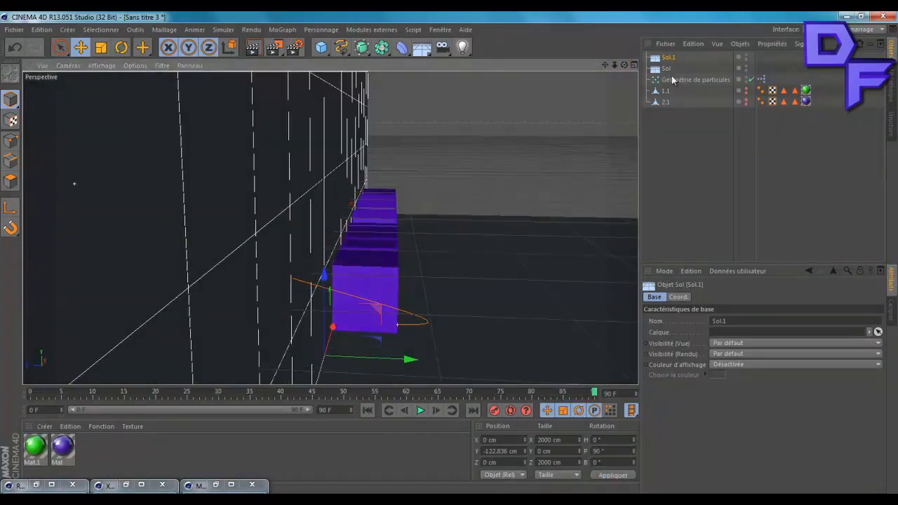
left_click_drag(212, 390, 31, 391)
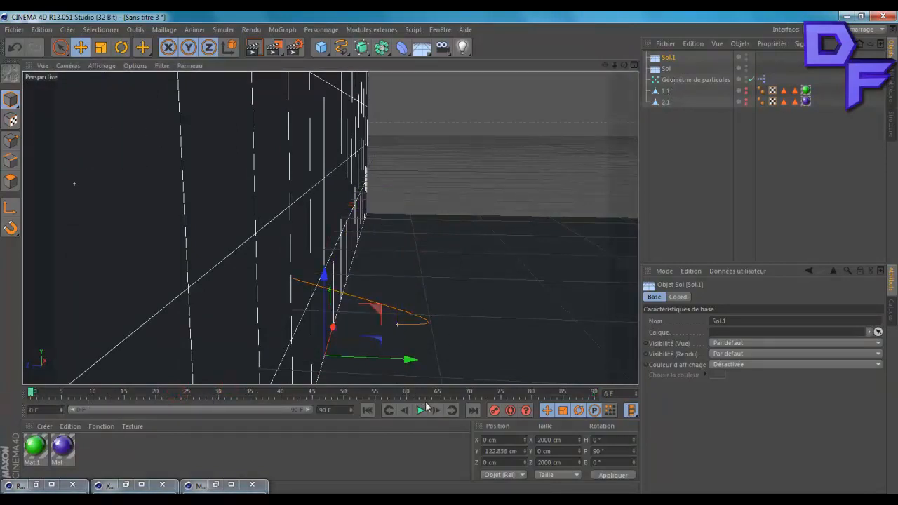
left_click_drag(415, 356, 167, 362)
Preview the morph in front of the wall from the front, stop playback, and return to frame 0
left_click_drag(623, 65, 447, 253)
left_click_drag(605, 65, 449, 253)
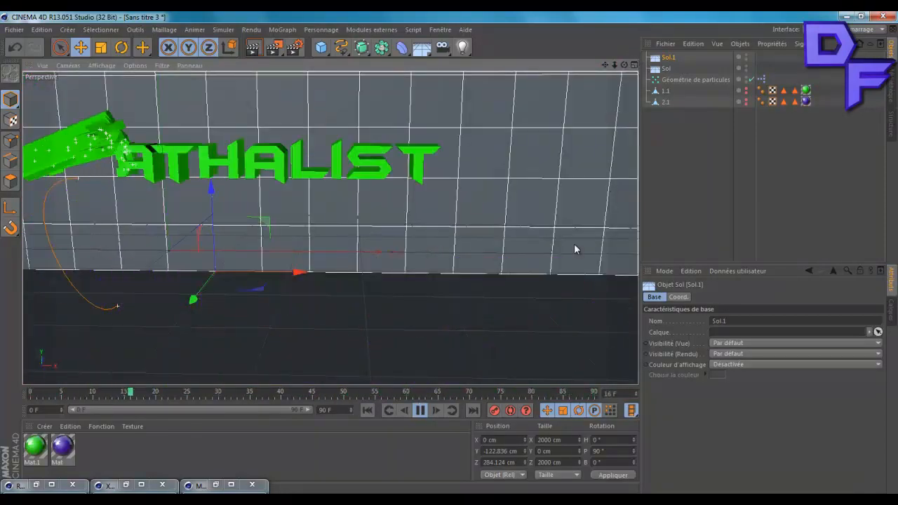
left_click(419, 415)
left_click(367, 410)
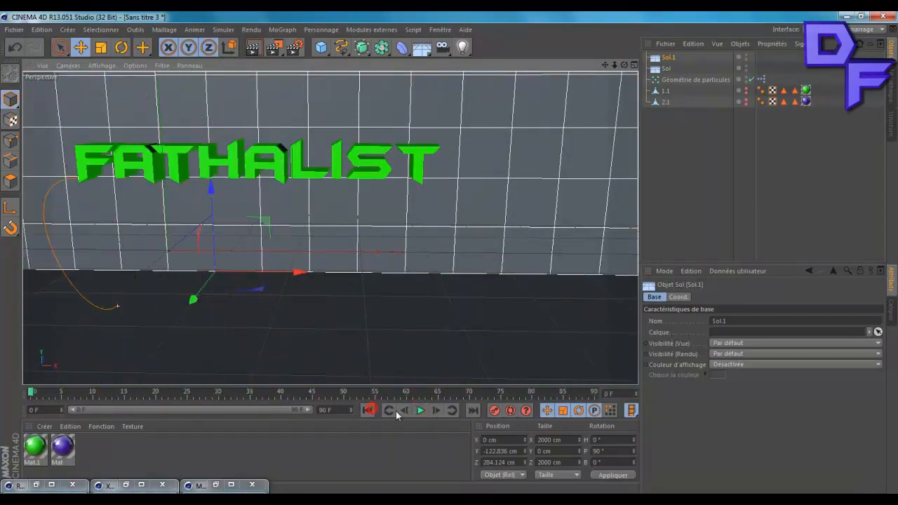
Create a new material and set its colour to orange-brown, RGB 176, 95, 33
left_click(44, 426)
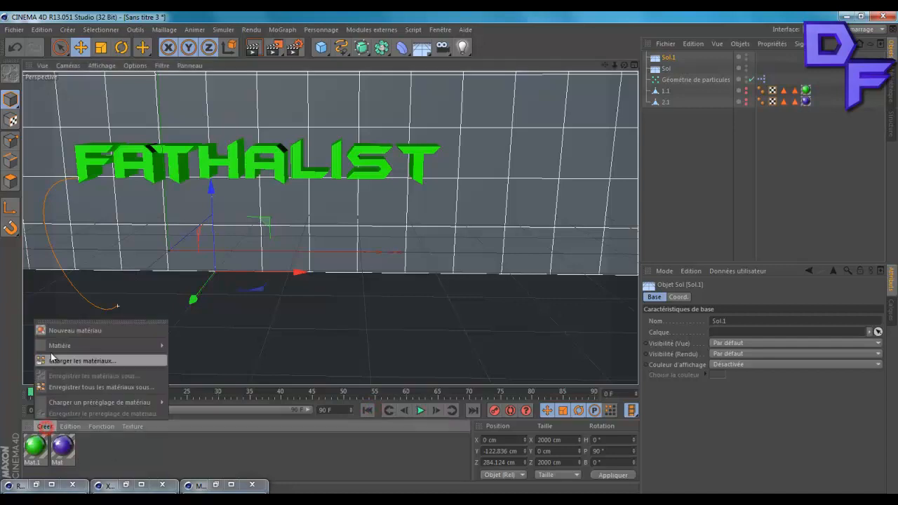
left_click(66, 333)
double_click(39, 445)
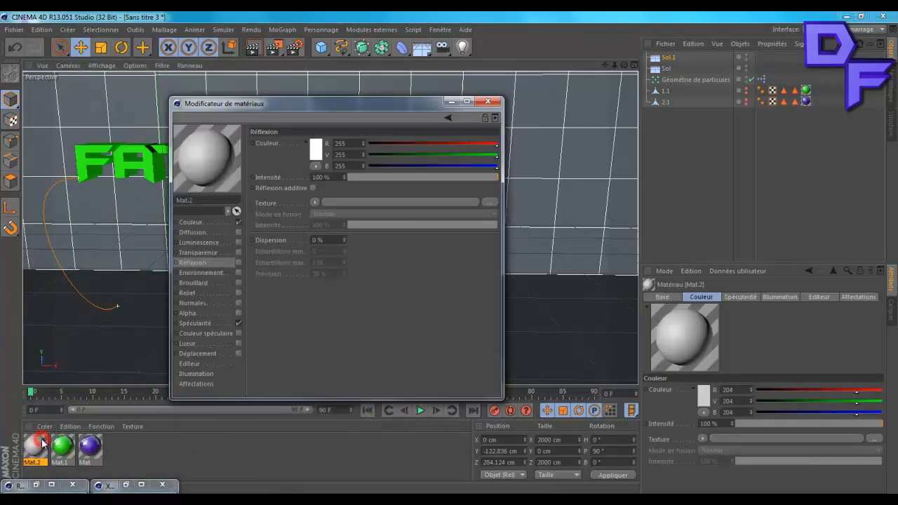
left_click(192, 222)
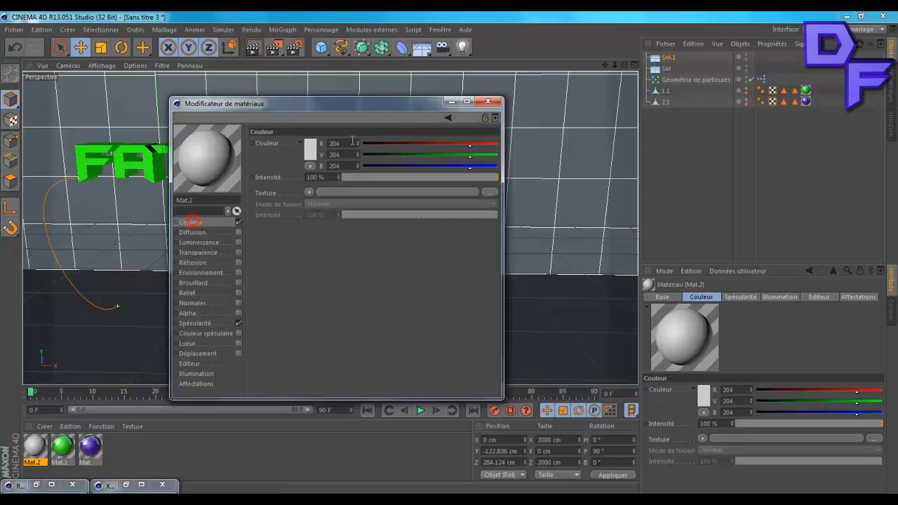
left_click(308, 149)
left_click(283, 105)
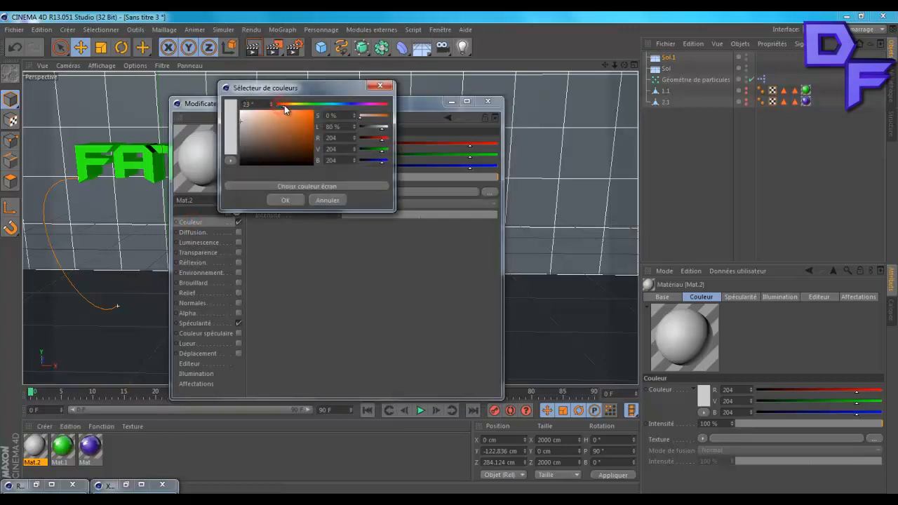
left_click(284, 106)
left_click(282, 130)
left_click_drag(294, 123, 299, 126)
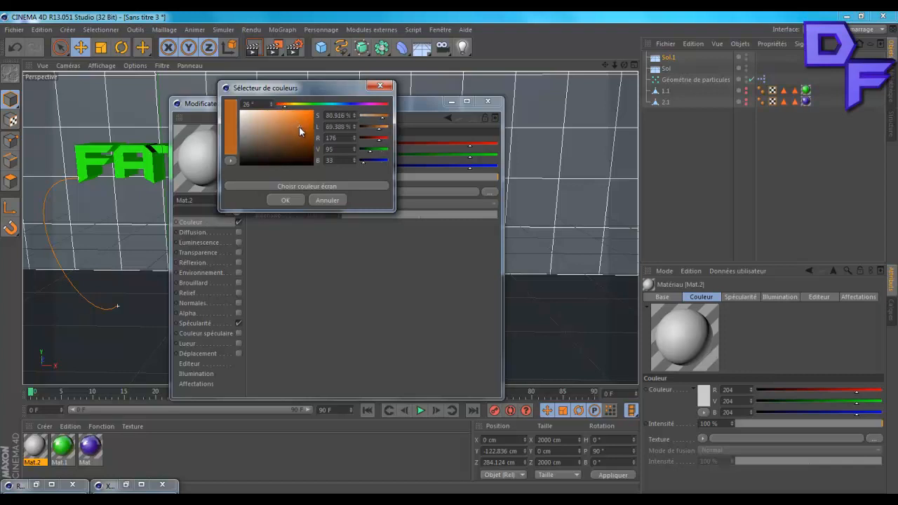
left_click(285, 200)
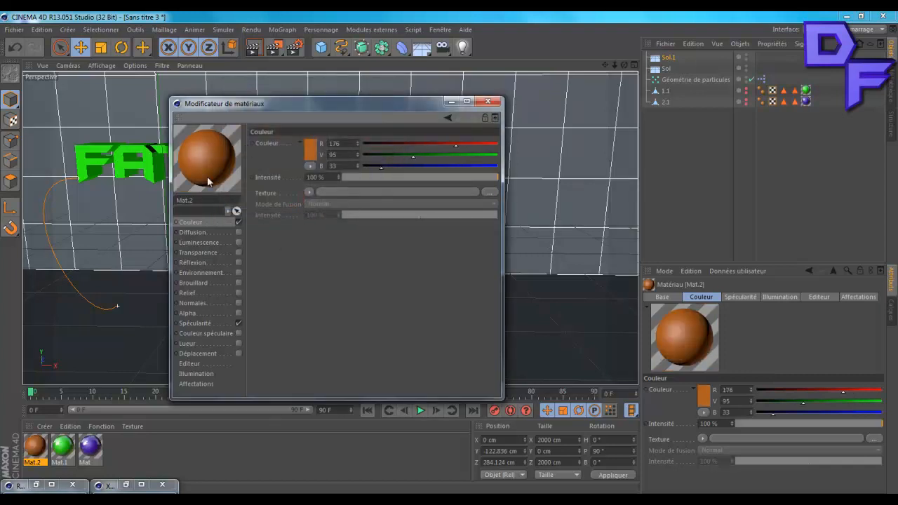
Enable reflection on Mat.2 at 12% intensity and add a Fresnel texture with 12% mix intensity
left_click(239, 262)
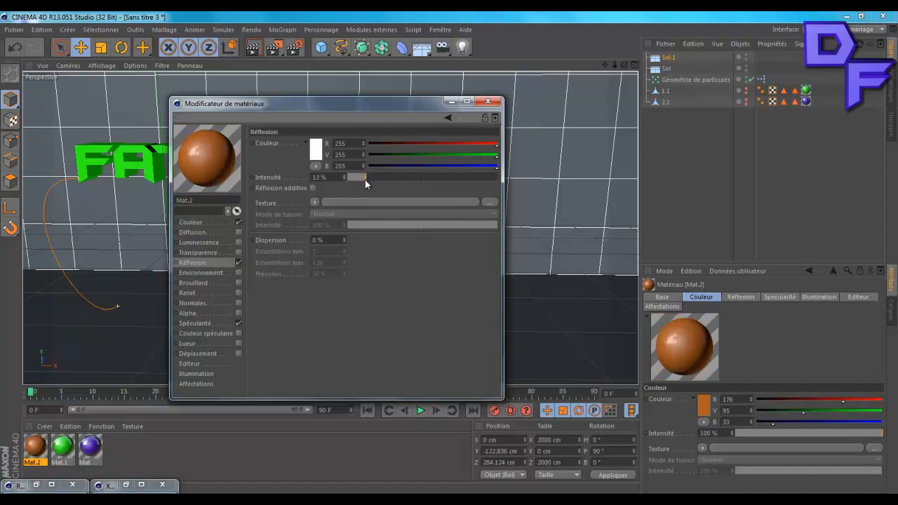
left_click(317, 203)
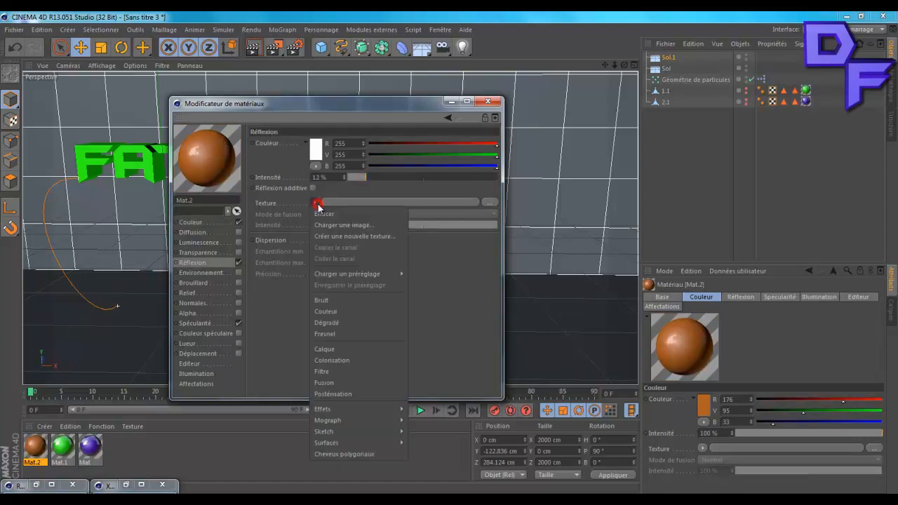
left_click(326, 336)
left_click_drag(369, 261, 365, 261)
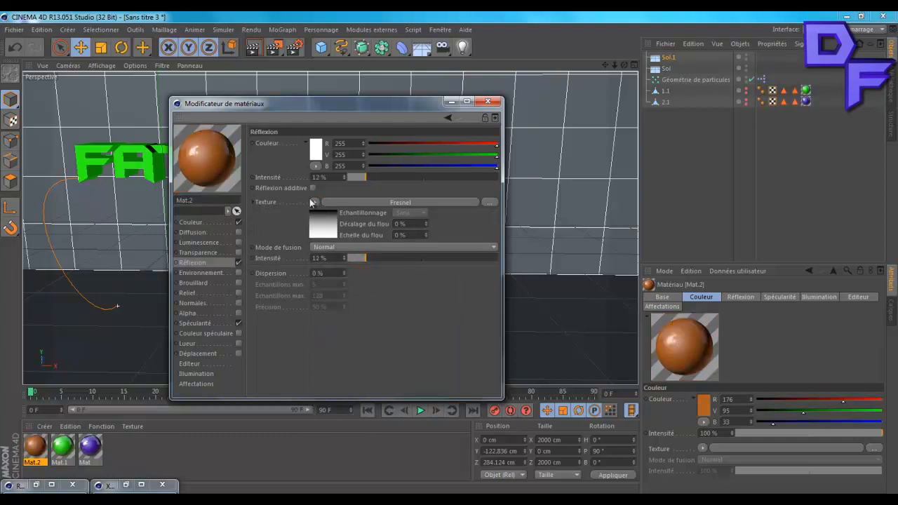
Recolour the black end of the reflection's Fresnel gradient to brown, RGB 153, 75, 19
left_click(325, 221)
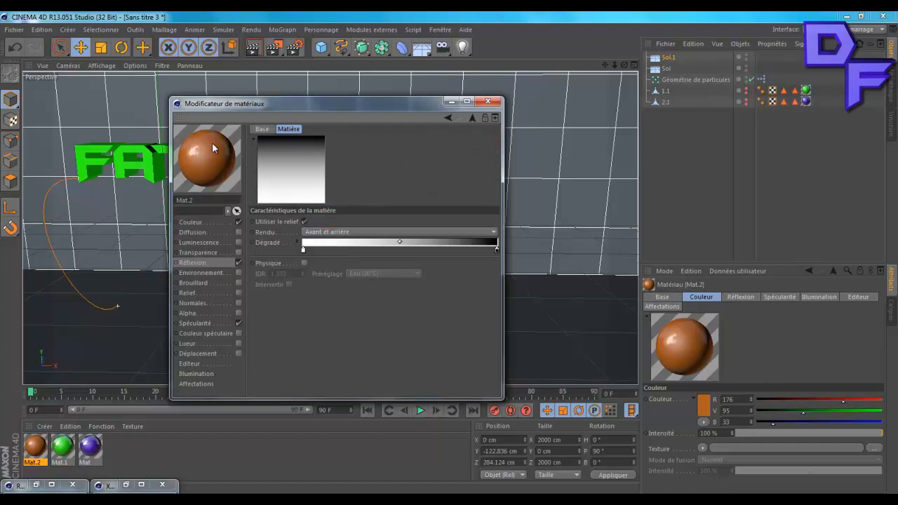
double_click(497, 249)
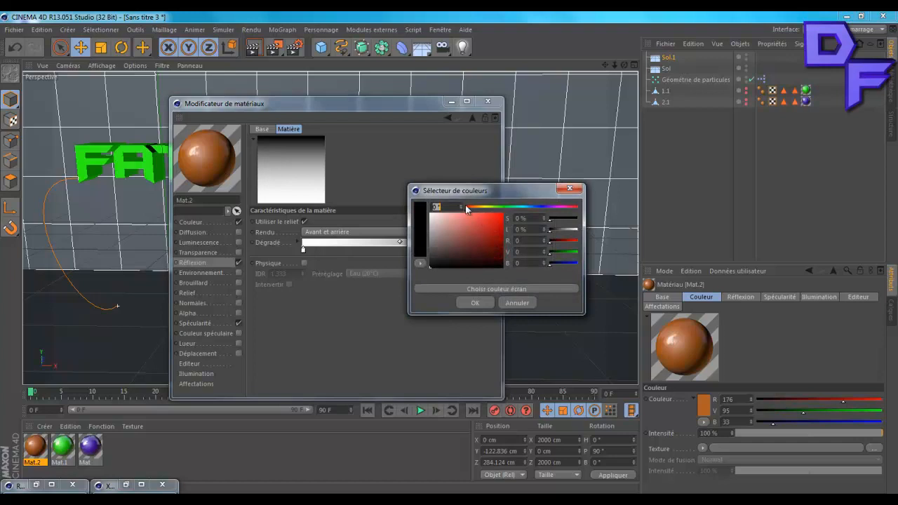
left_click(470, 208)
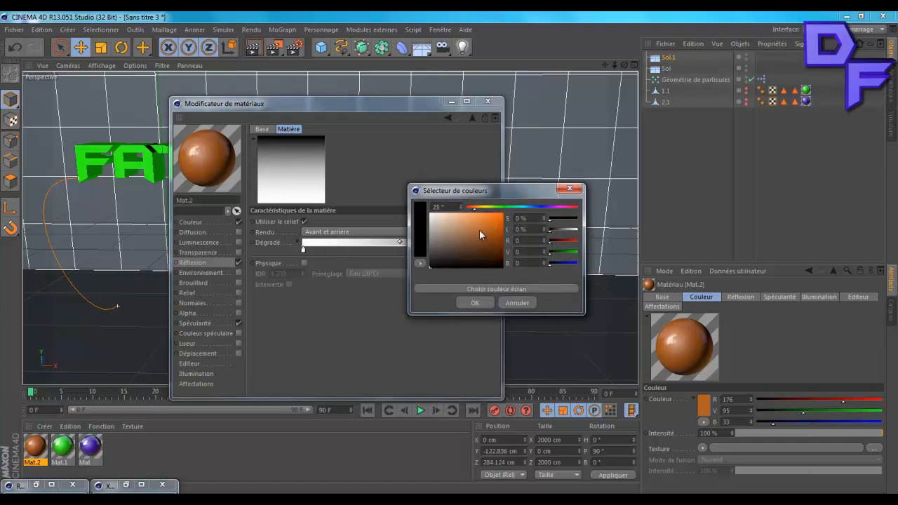
left_click(488, 233)
left_click(492, 230)
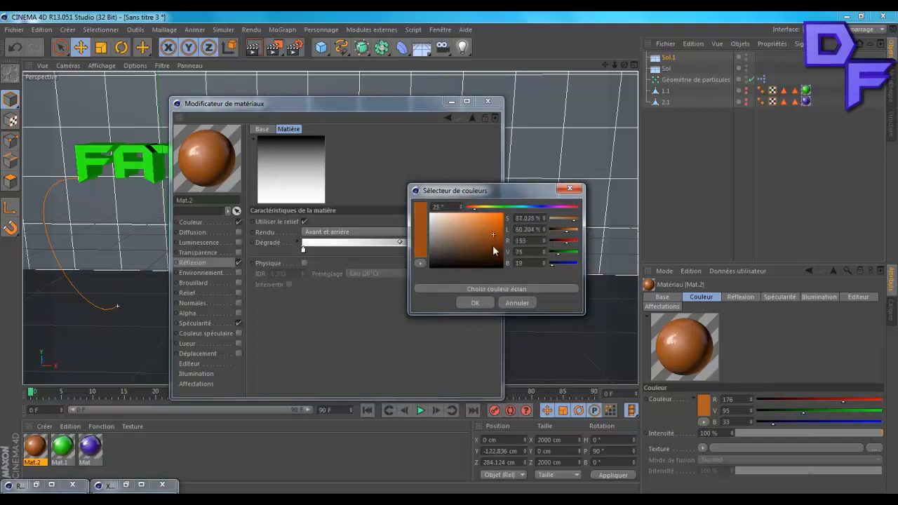
left_click(476, 302)
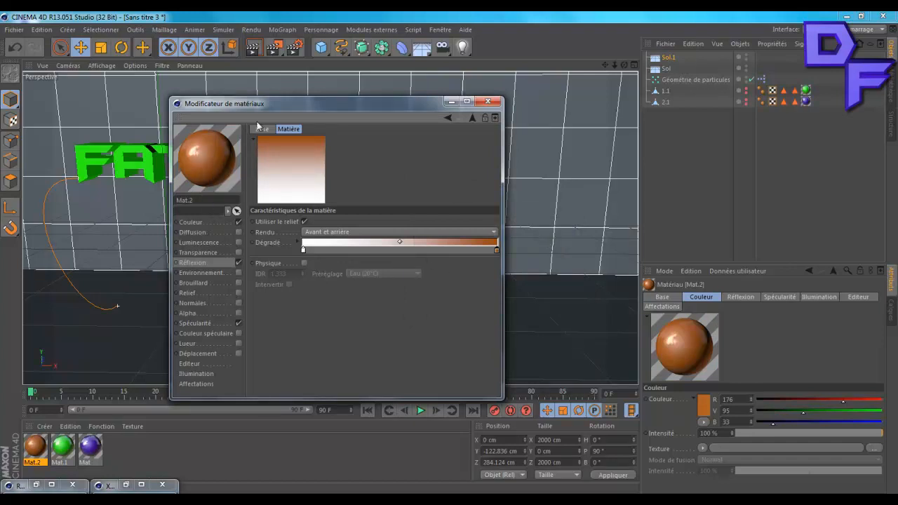
Shift the Fresnel gradient's midpoint toward the white end, about a fifth of the way along the gradient
left_click(209, 222)
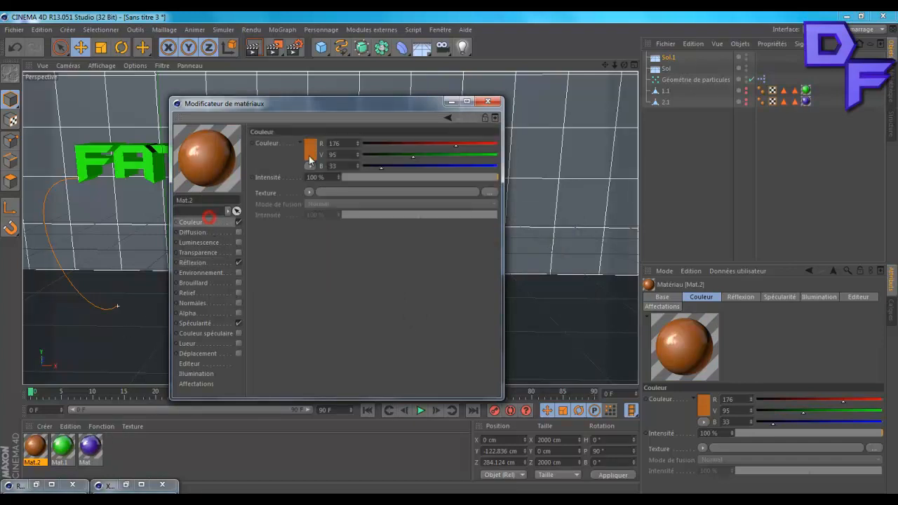
left_click(201, 263)
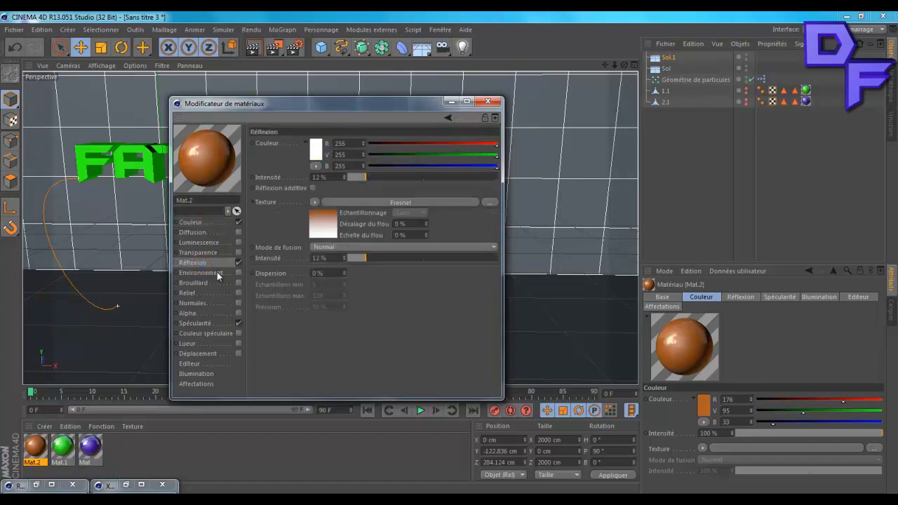
left_click(317, 230)
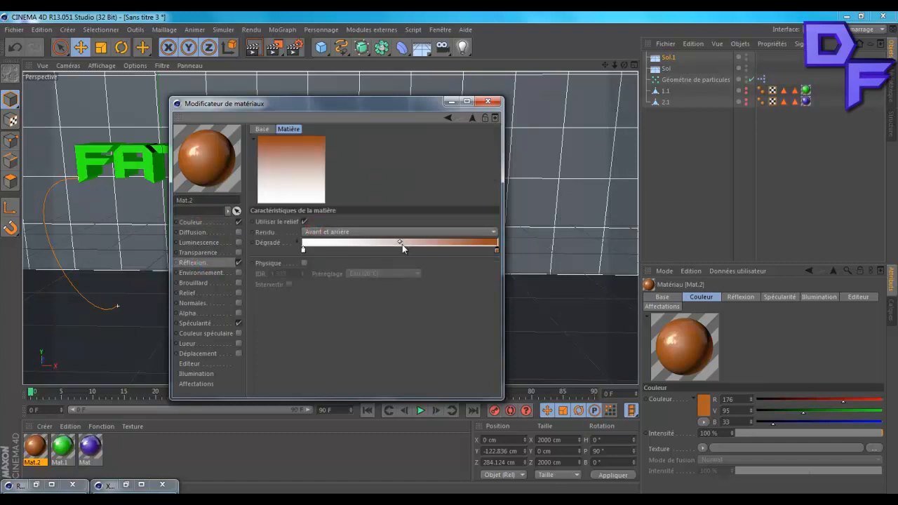
left_click(401, 244)
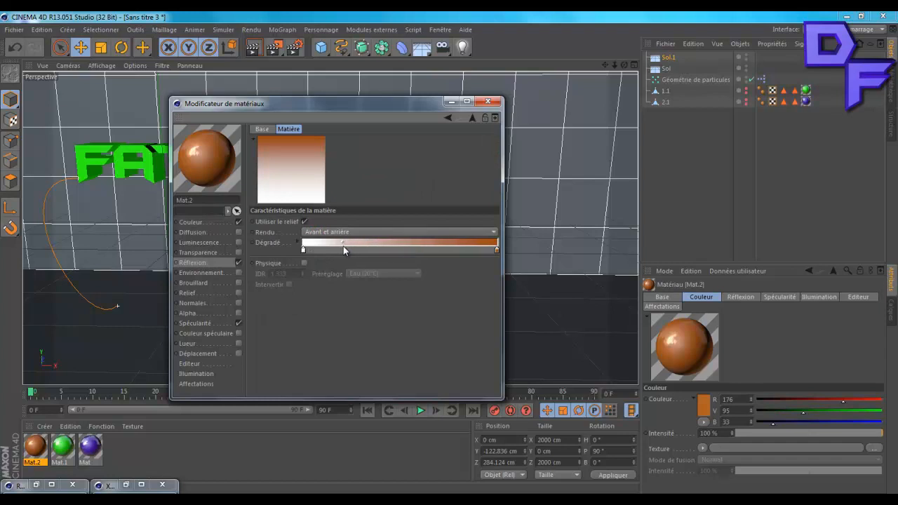
left_click_drag(343, 246, 345, 247)
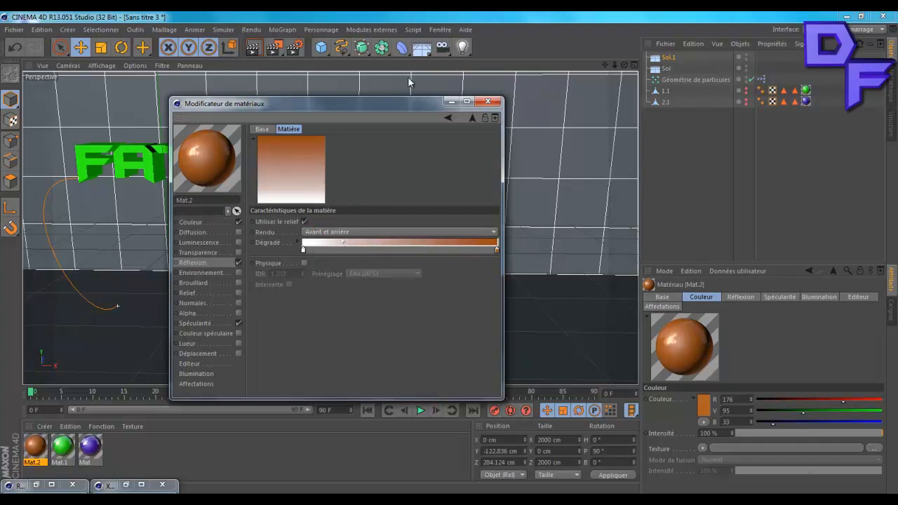
Put the material editor away and apply Mat.2 to both the Sol floor and the Sol.1 wall
left_click(452, 101)
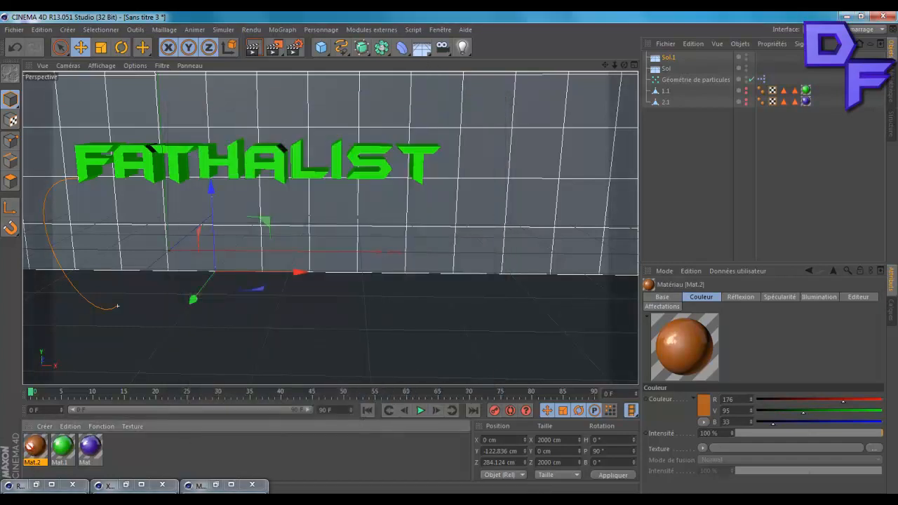
left_click_drag(31, 446, 115, 362)
left_click_drag(449, 242, 475, 218)
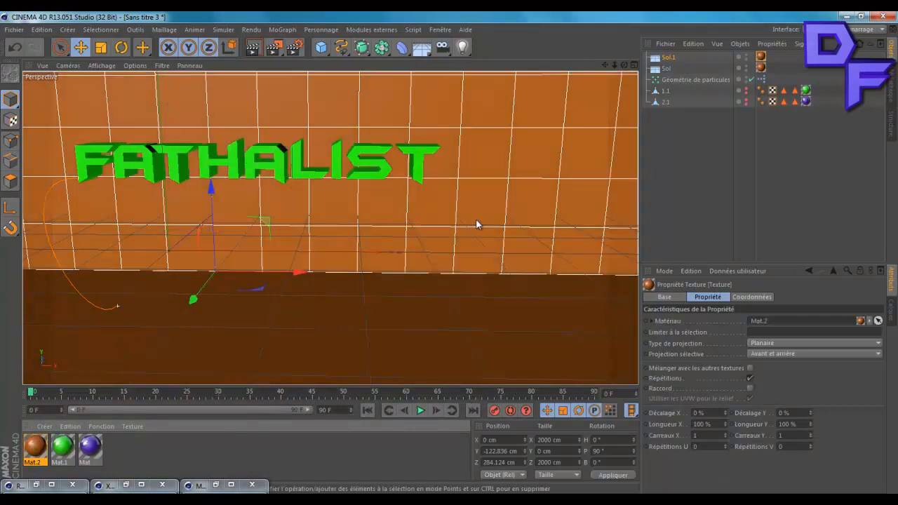
Add an Omni light above and in front of the text at about X 251, Y 263, Z -421 cm
left_click(462, 47)
left_click_drag(225, 242, 401, 260)
left_click_drag(327, 199, 449, 251)
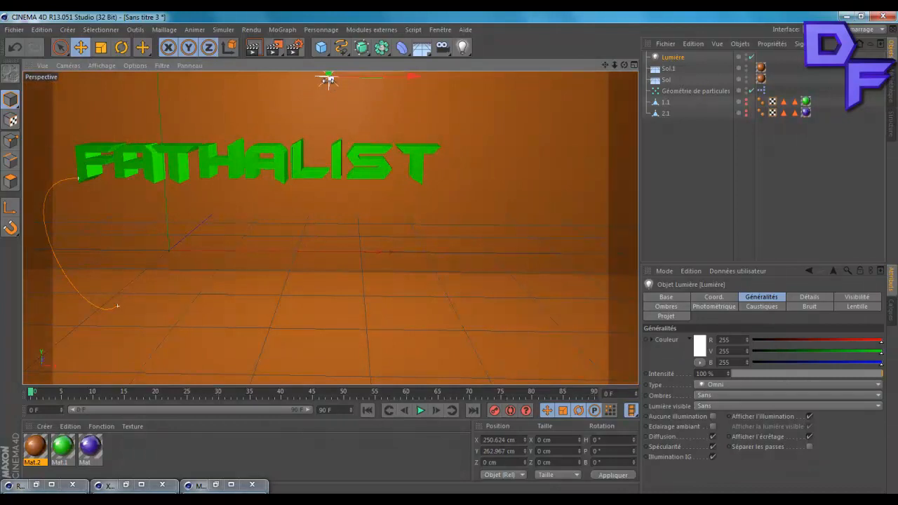
left_click_drag(328, 80, 444, 256)
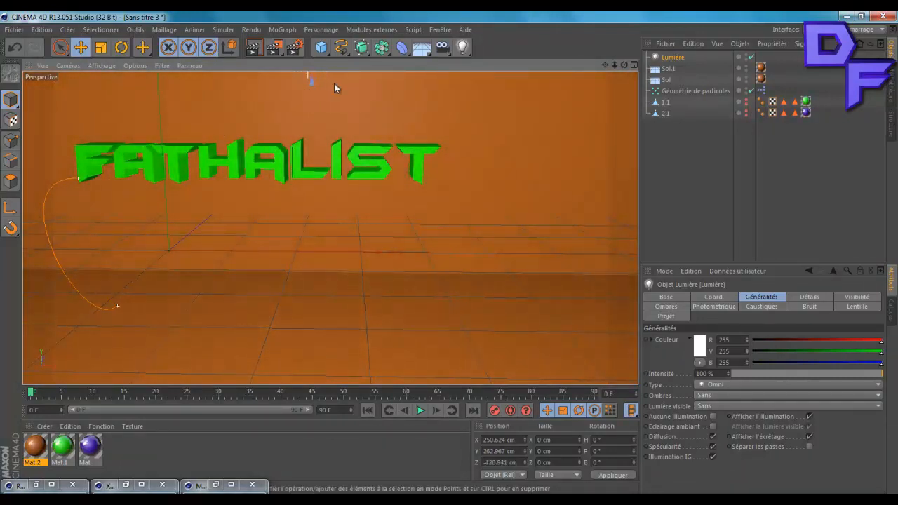
Render the lit green text in the viewport, from the front and from an oblique angle
left_click(253, 49)
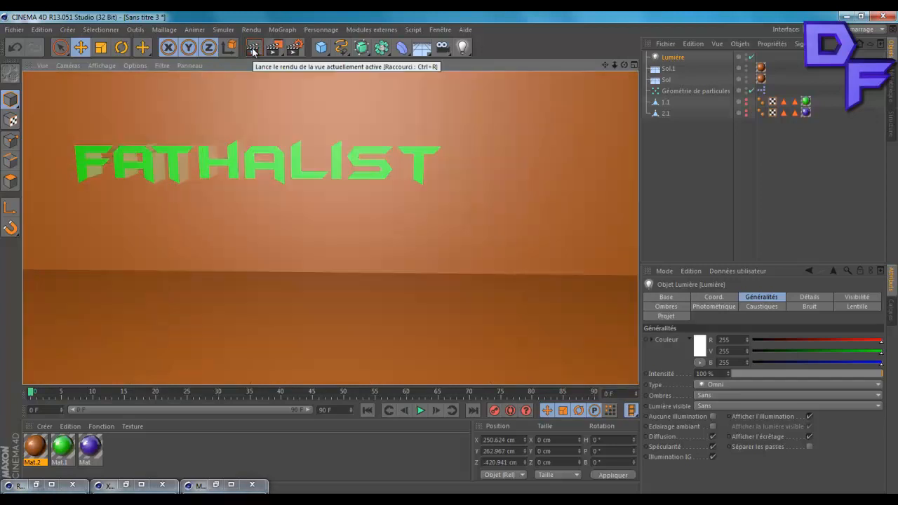
left_click_drag(624, 65, 448, 253)
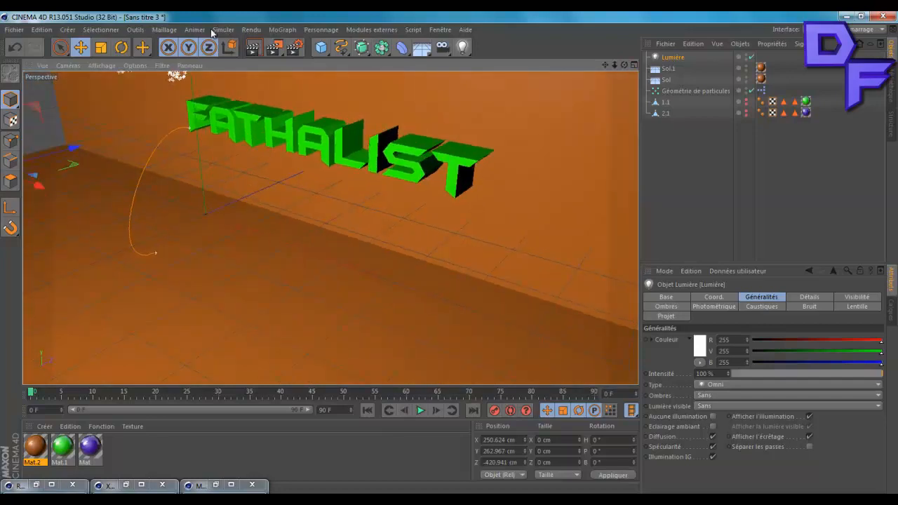
left_click(262, 49)
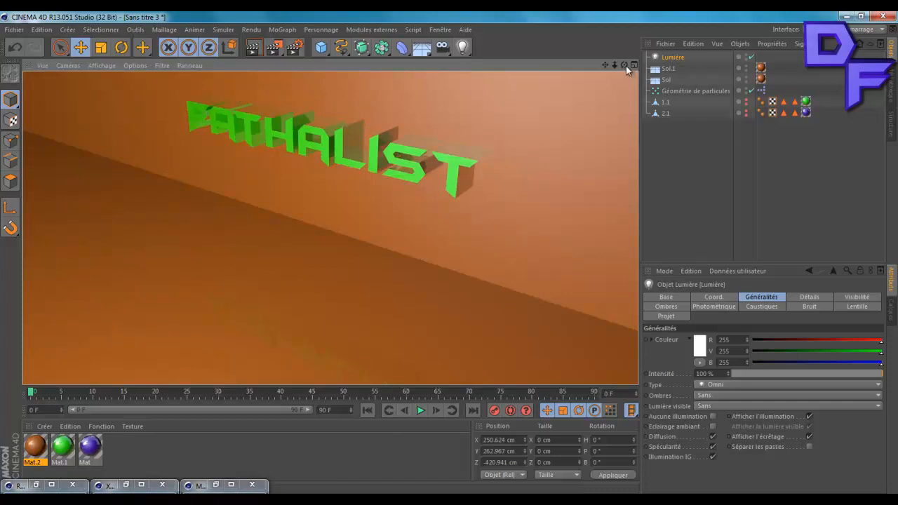
Back in the front view, move the light lower and closer to the wall, to about Y 238, Z -215 cm
left_click_drag(624, 64, 448, 251)
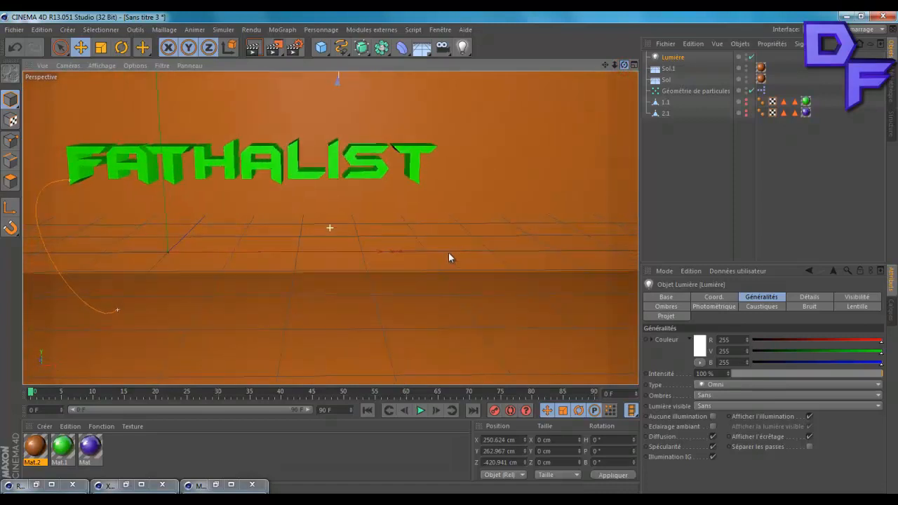
left_click_drag(463, 144, 463, 180)
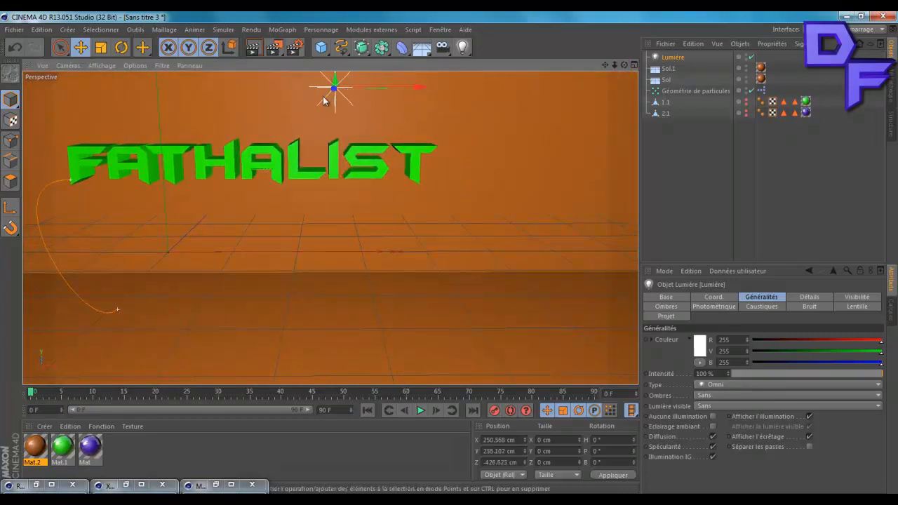
left_click_drag(412, 104, 444, 252)
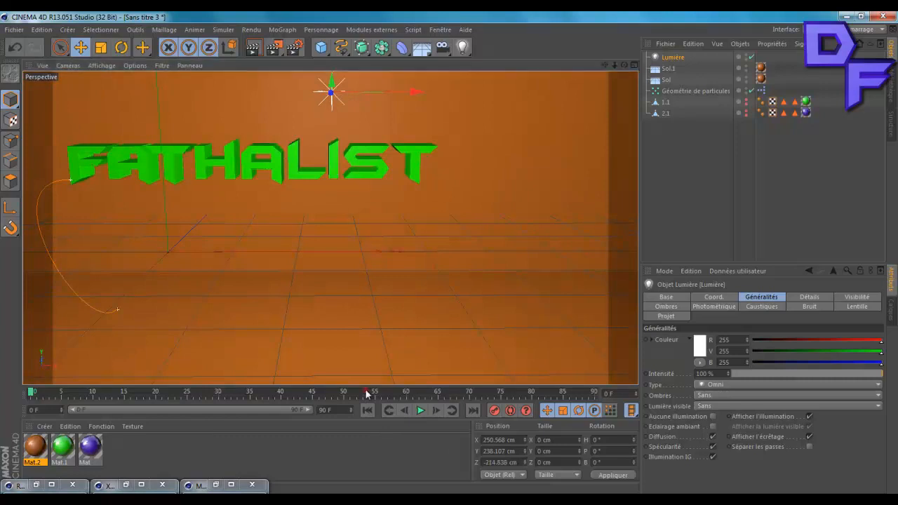
Go to frame 90 and render the purple text in the viewport
left_click_drag(367, 393, 609, 401)
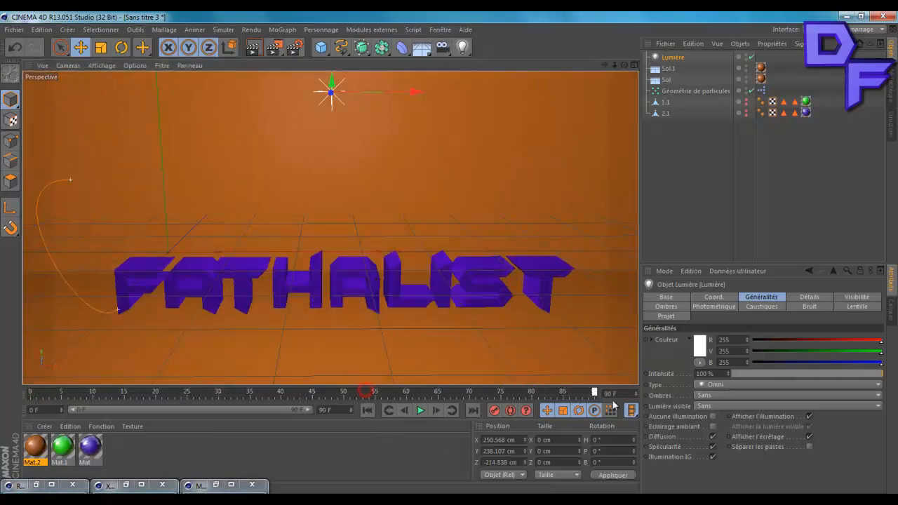
left_click(253, 48)
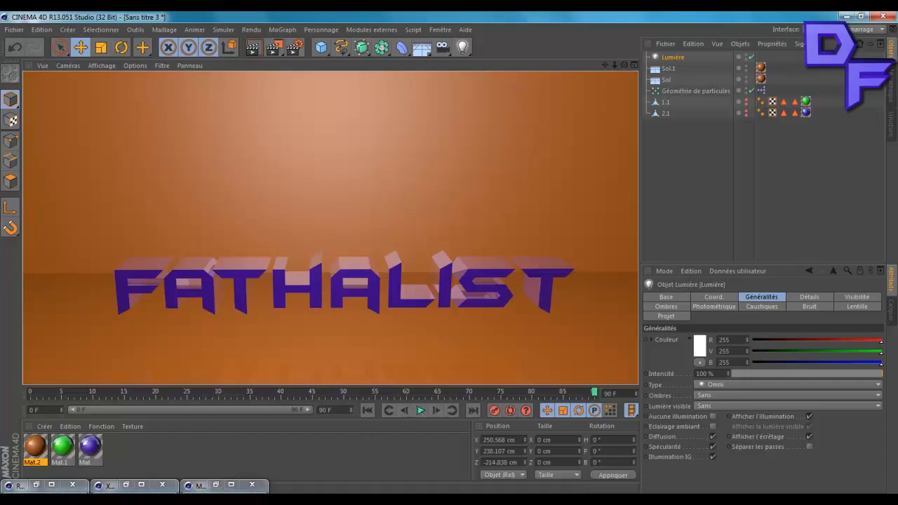
Switch to the media player, replay the rendered "preview" video from the start and enlarge its window to examine the morph
left_click(82, 482)
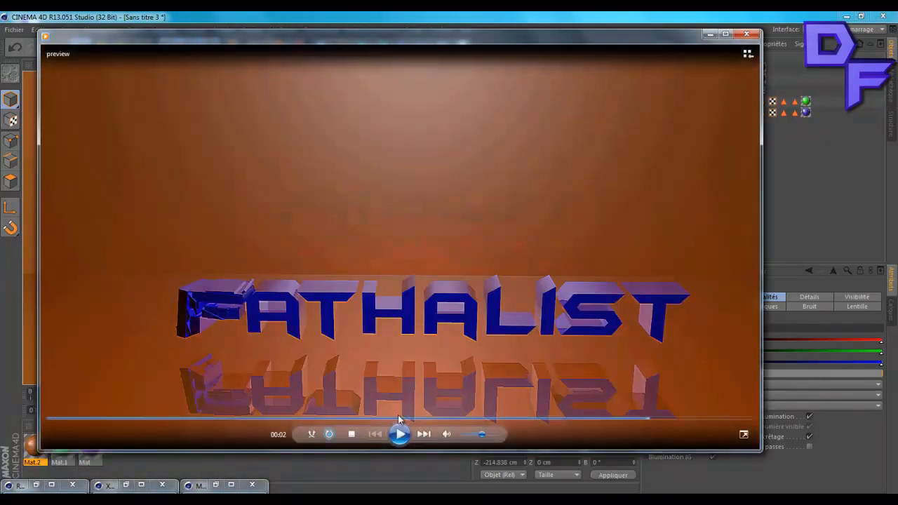
left_click(351, 435)
left_click(399, 434)
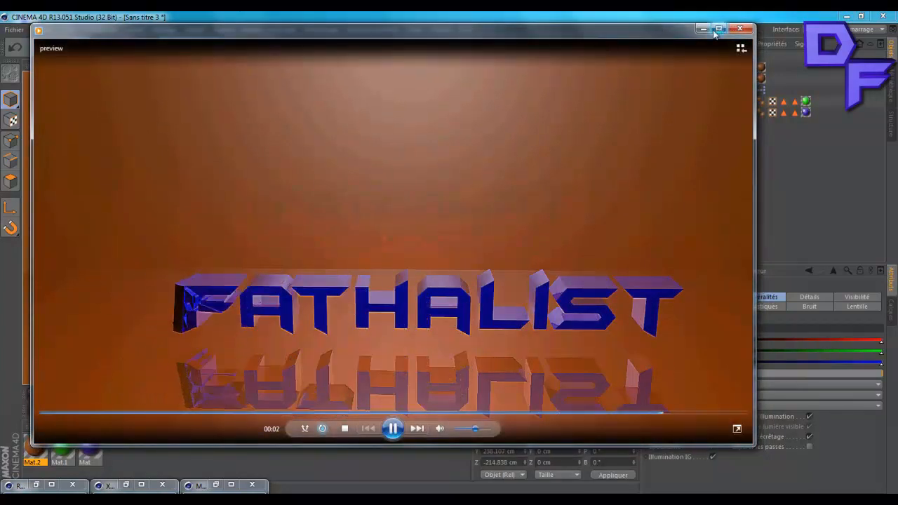
left_click(709, 32)
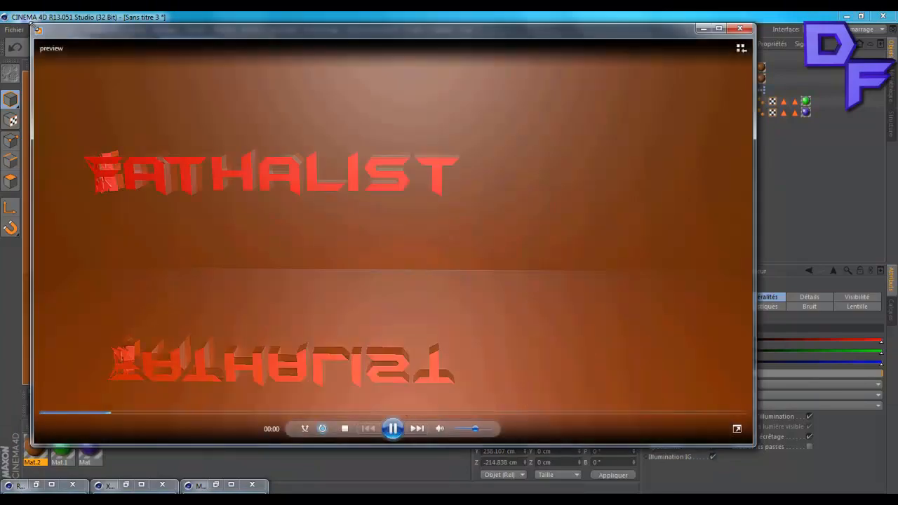
left_click_drag(33, 26, 9, 16)
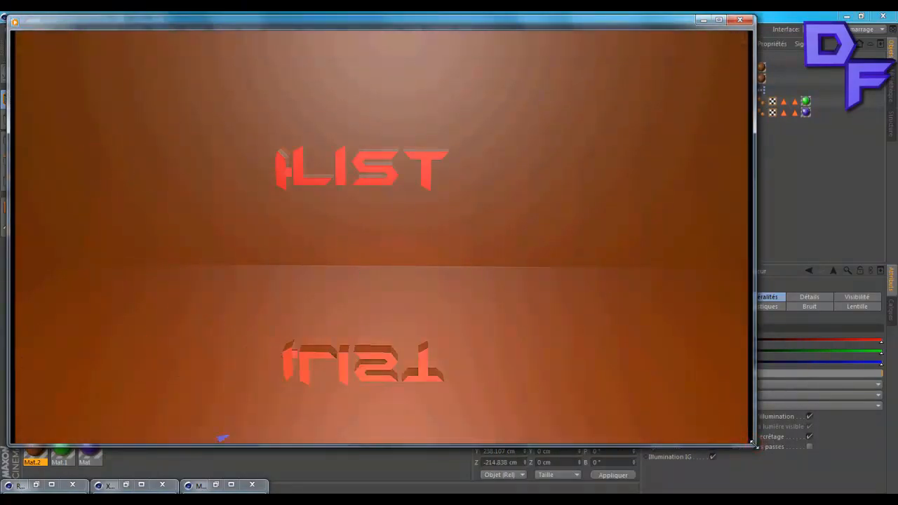
left_click_drag(755, 445, 845, 464)
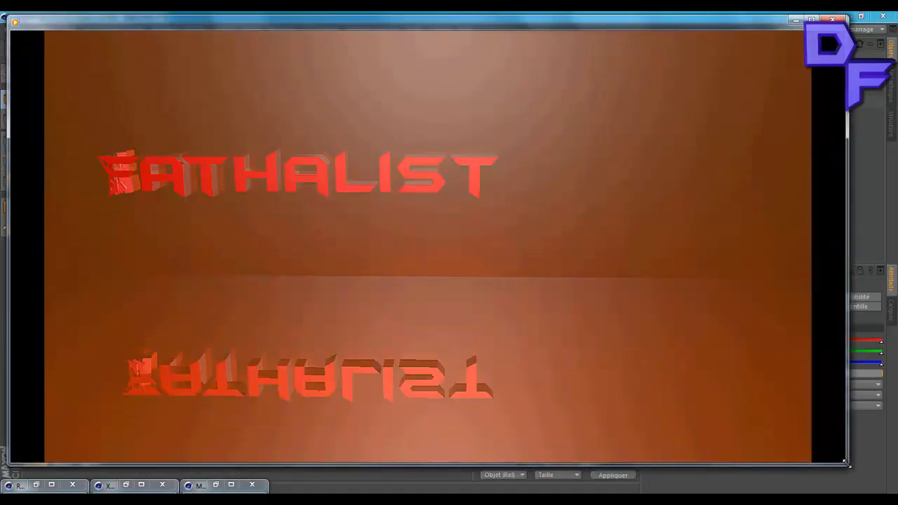